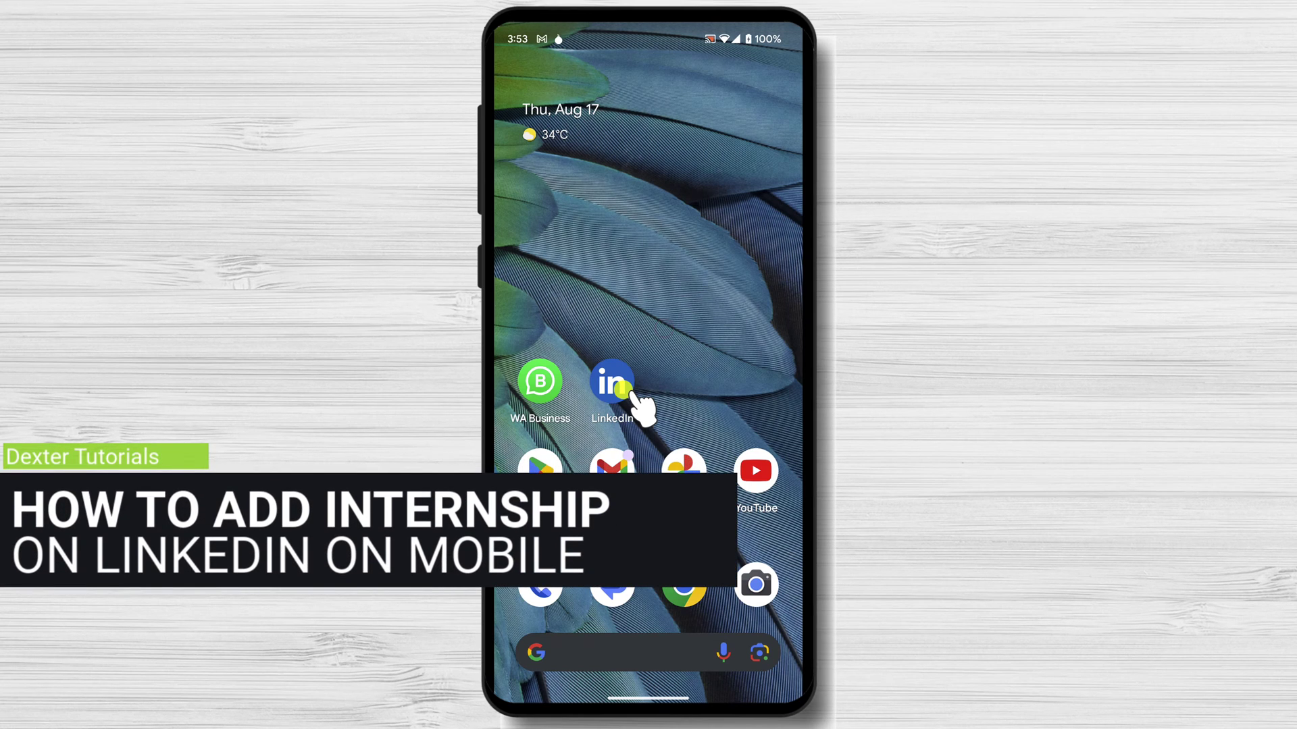
# Launch the LinkedIn app from the Android home screen to reach its home feed
pyautogui.click(622, 389)
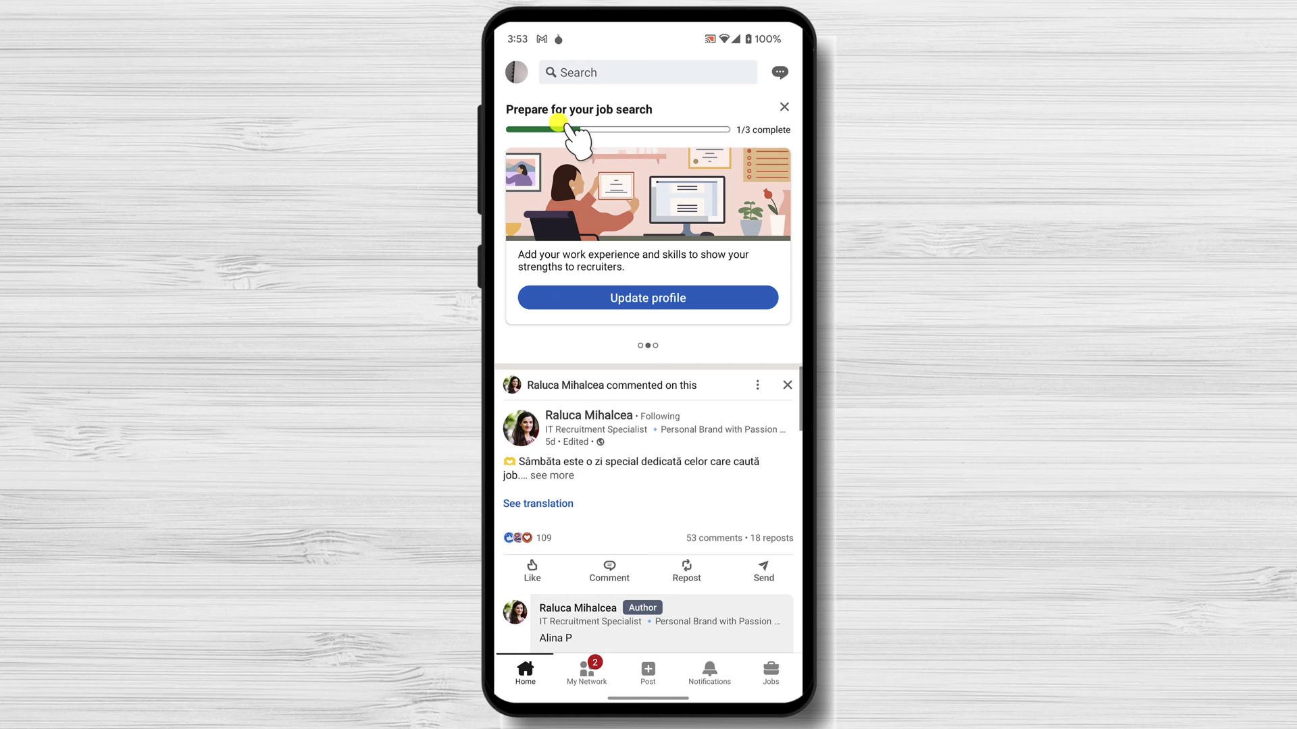
# Go to your own profile and open the Add to profile section list
pyautogui.click(517, 72)
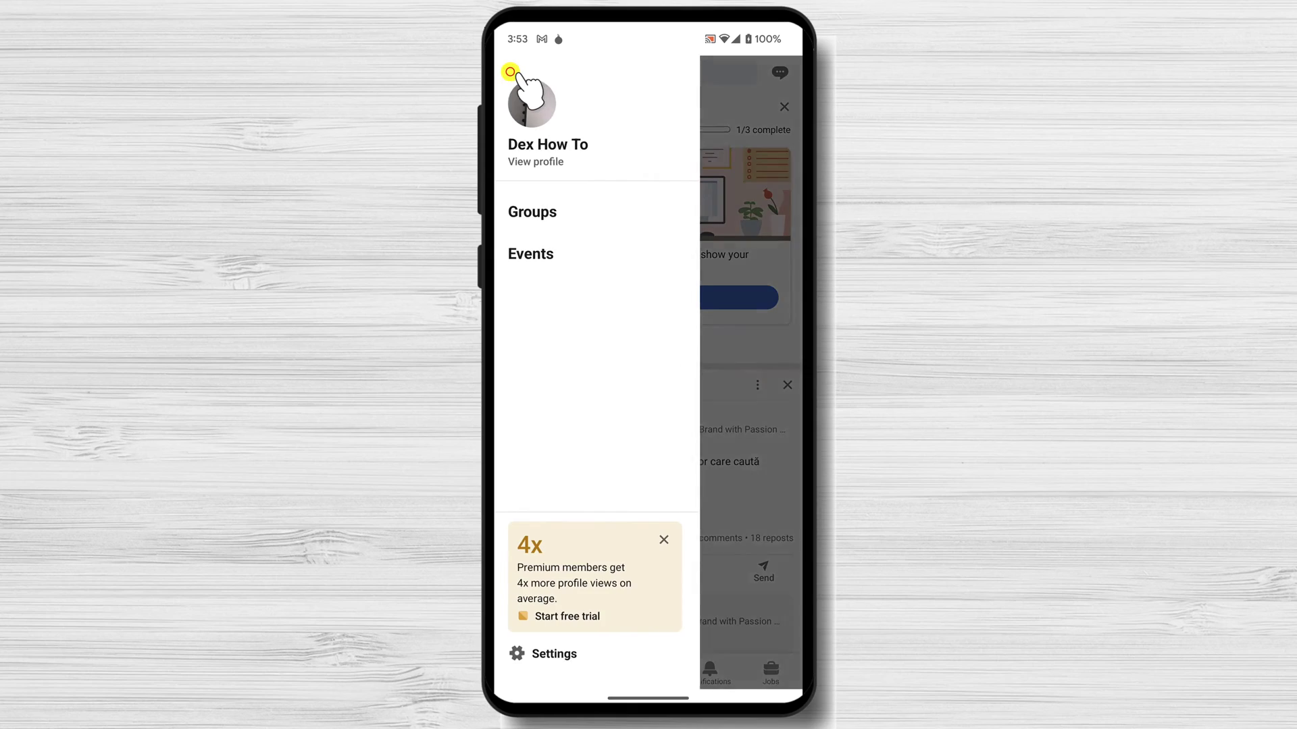
pyautogui.click(544, 159)
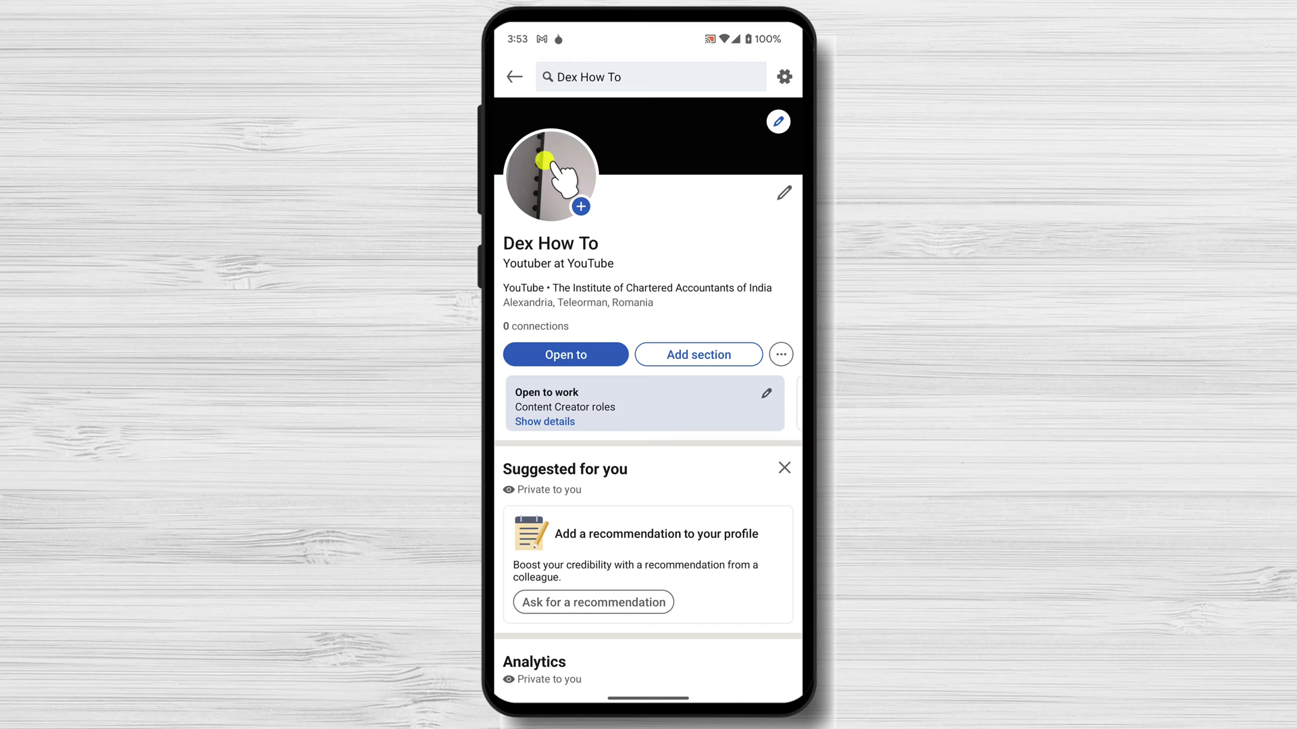
pyautogui.click(702, 351)
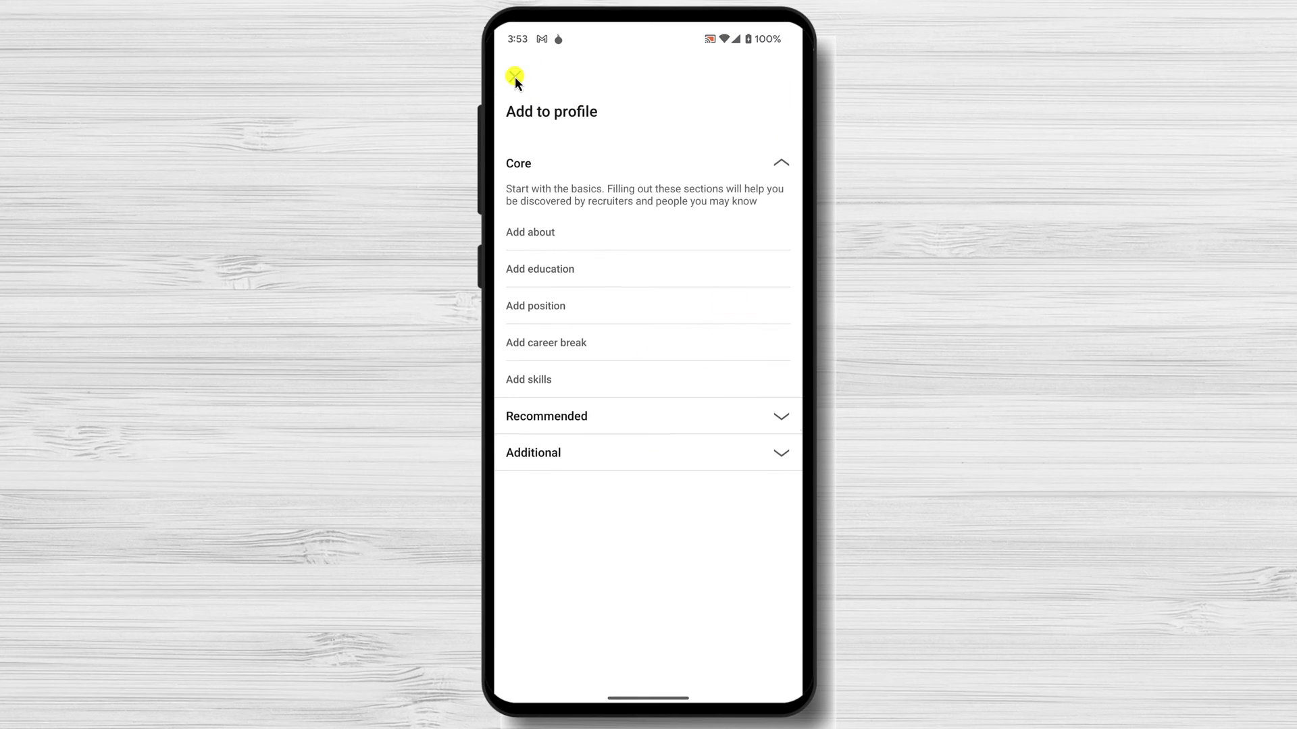
# Start a new position and set its title to 'Google internship'
pyautogui.click(558, 310)
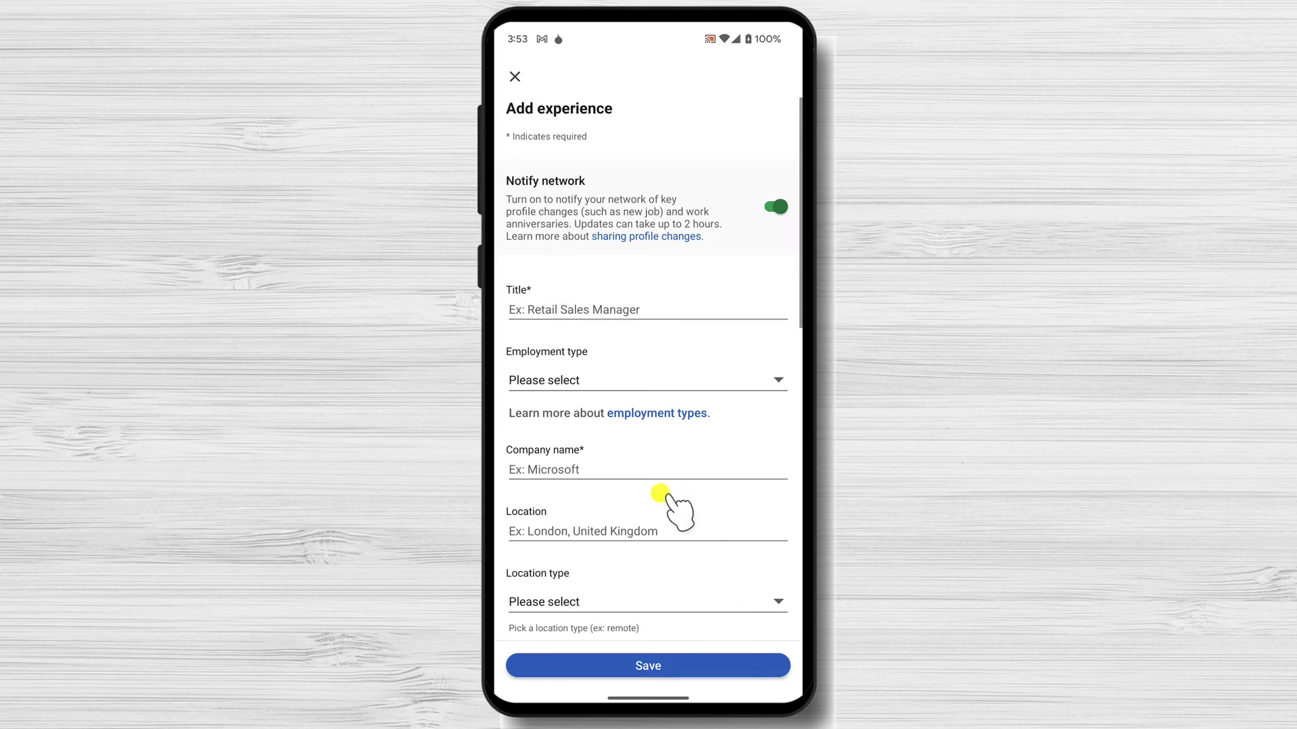
pyautogui.click(604, 310)
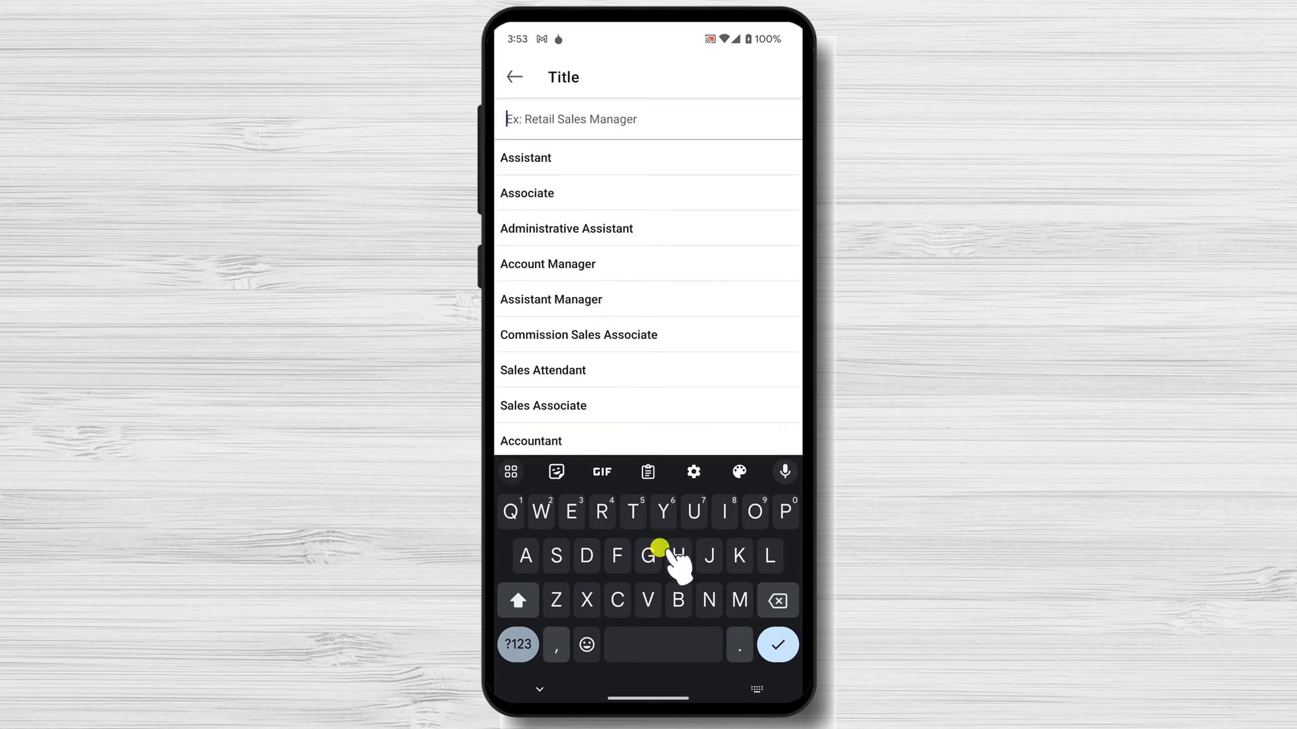
pyautogui.write('Google internship')
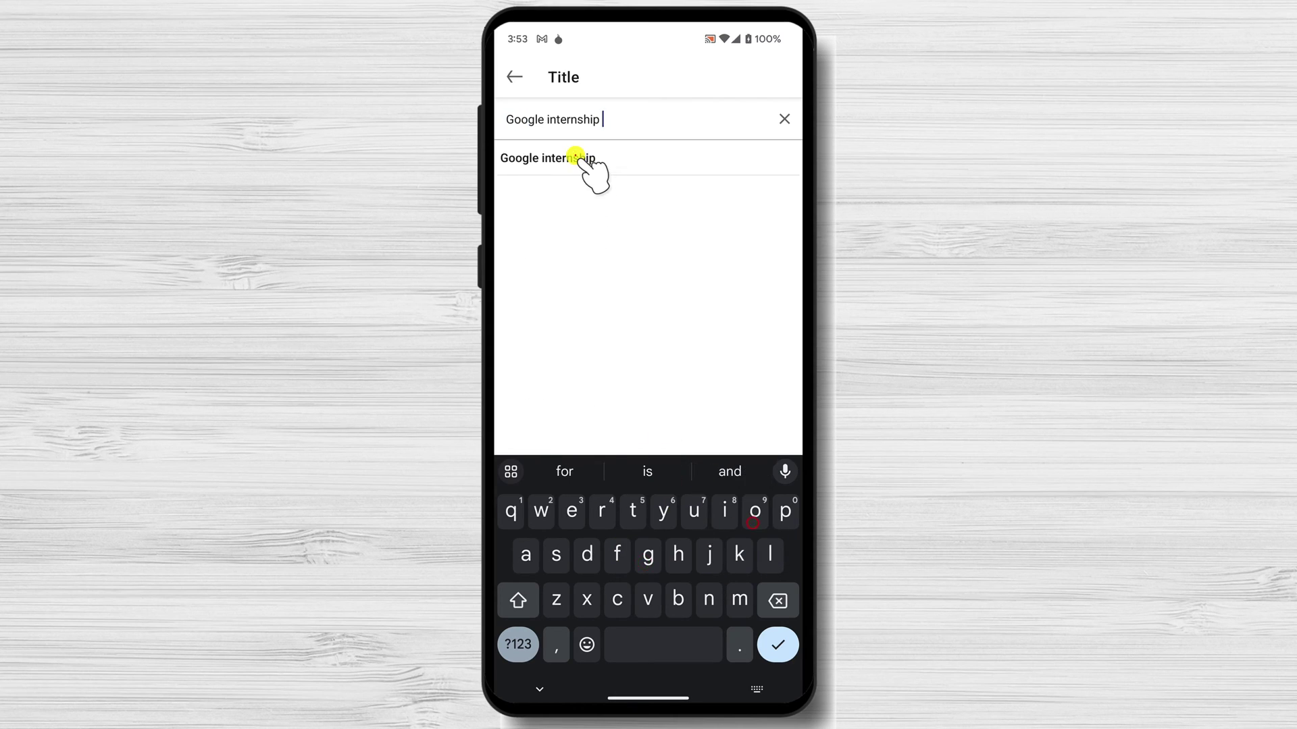
pyautogui.click(576, 156)
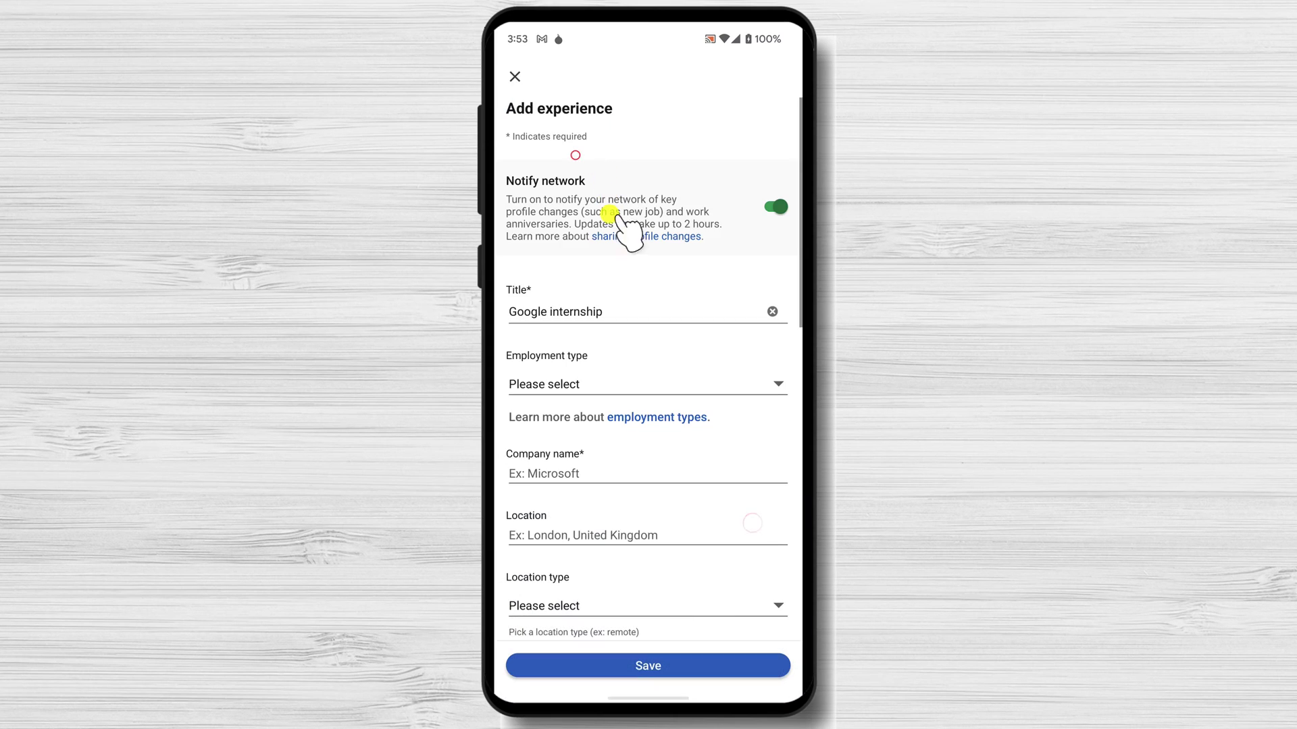
# Set the employment type to Internship and the company to Google
pyautogui.click(624, 389)
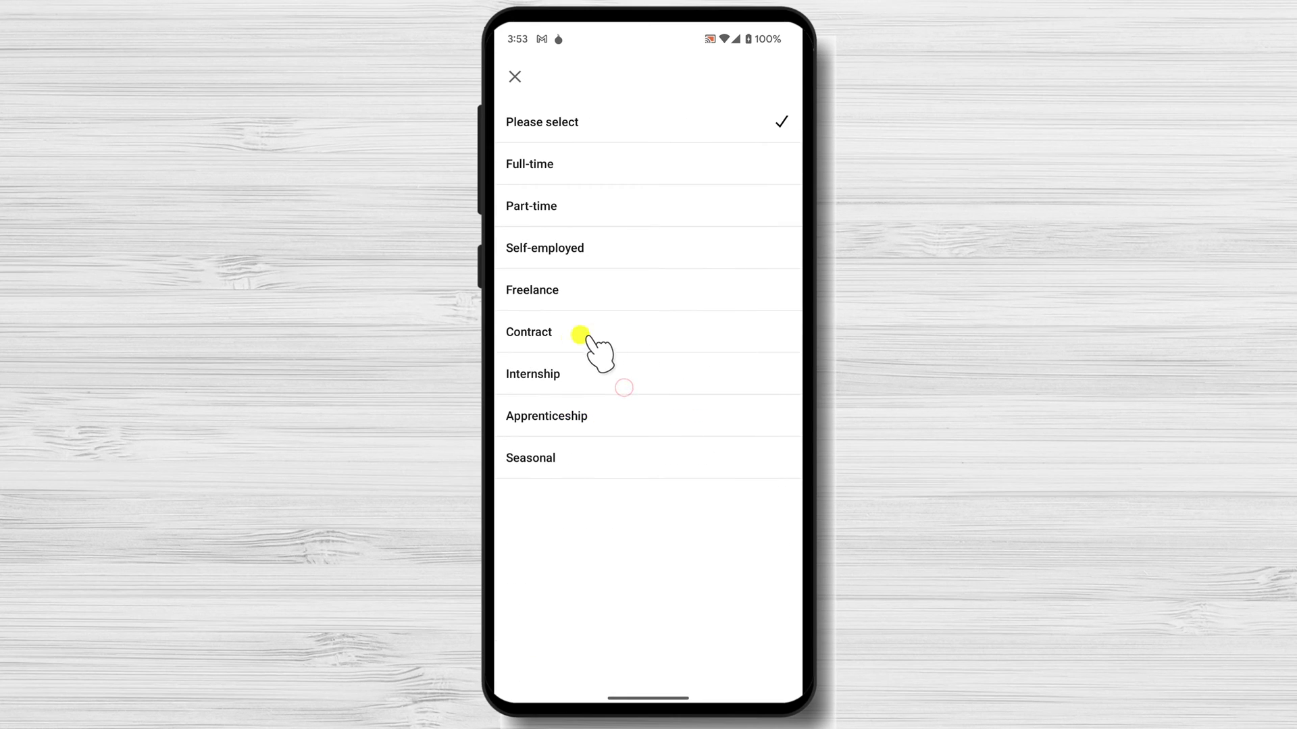
pyautogui.click(542, 373)
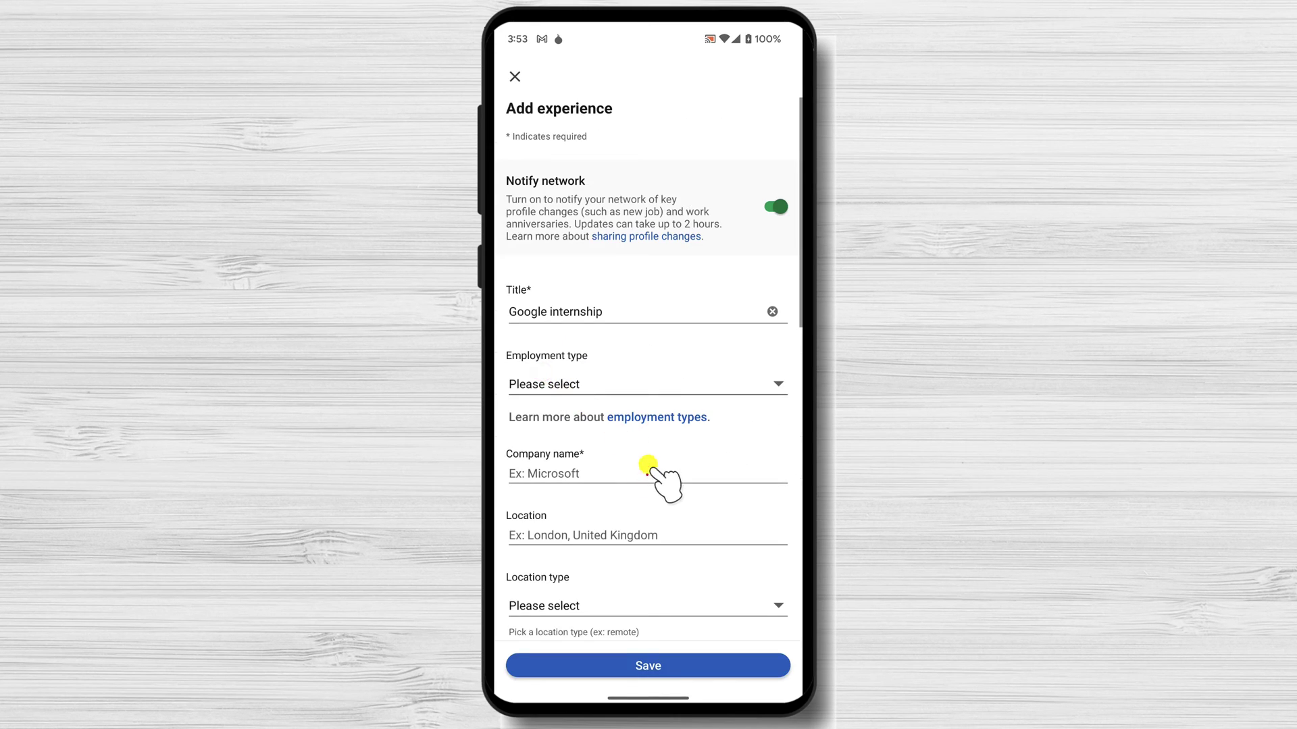
pyautogui.moveTo(590, 463); pyautogui.dragTo(589, 390)
pyautogui.click(590, 392)
pyautogui.write('G')
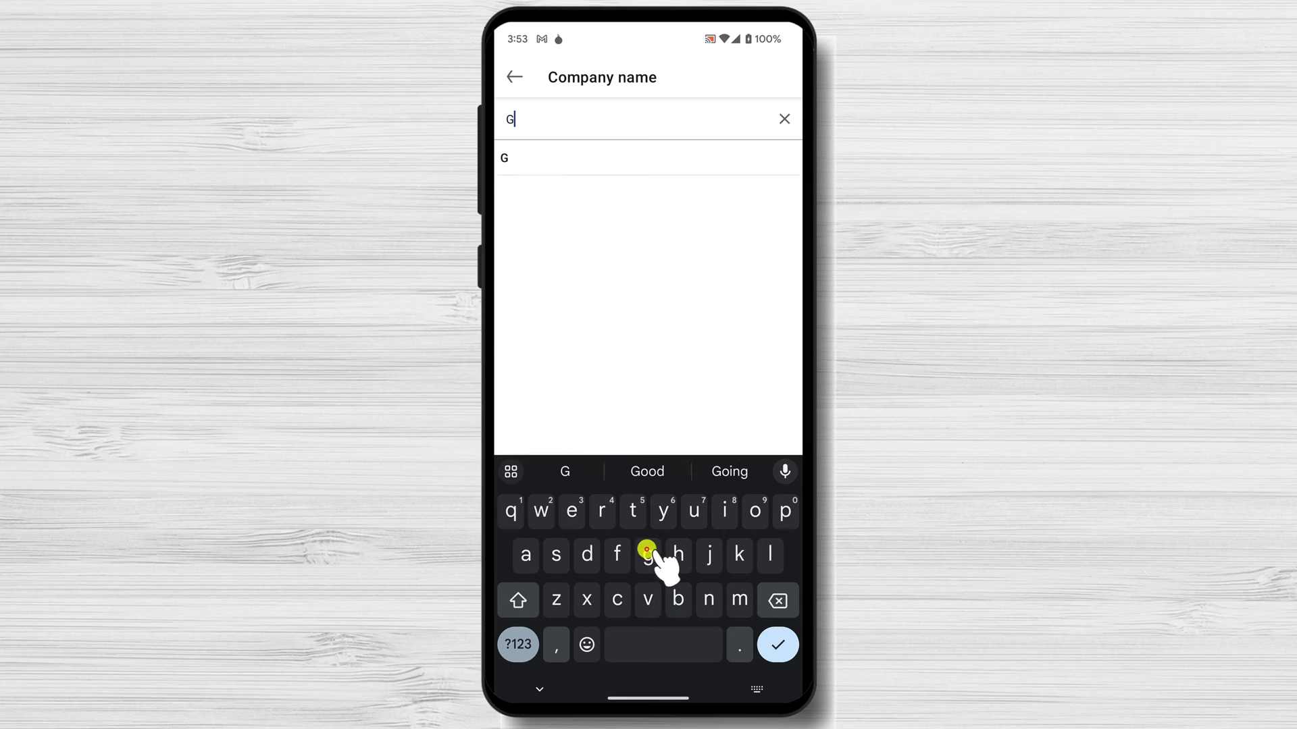
pyautogui.write('oo')
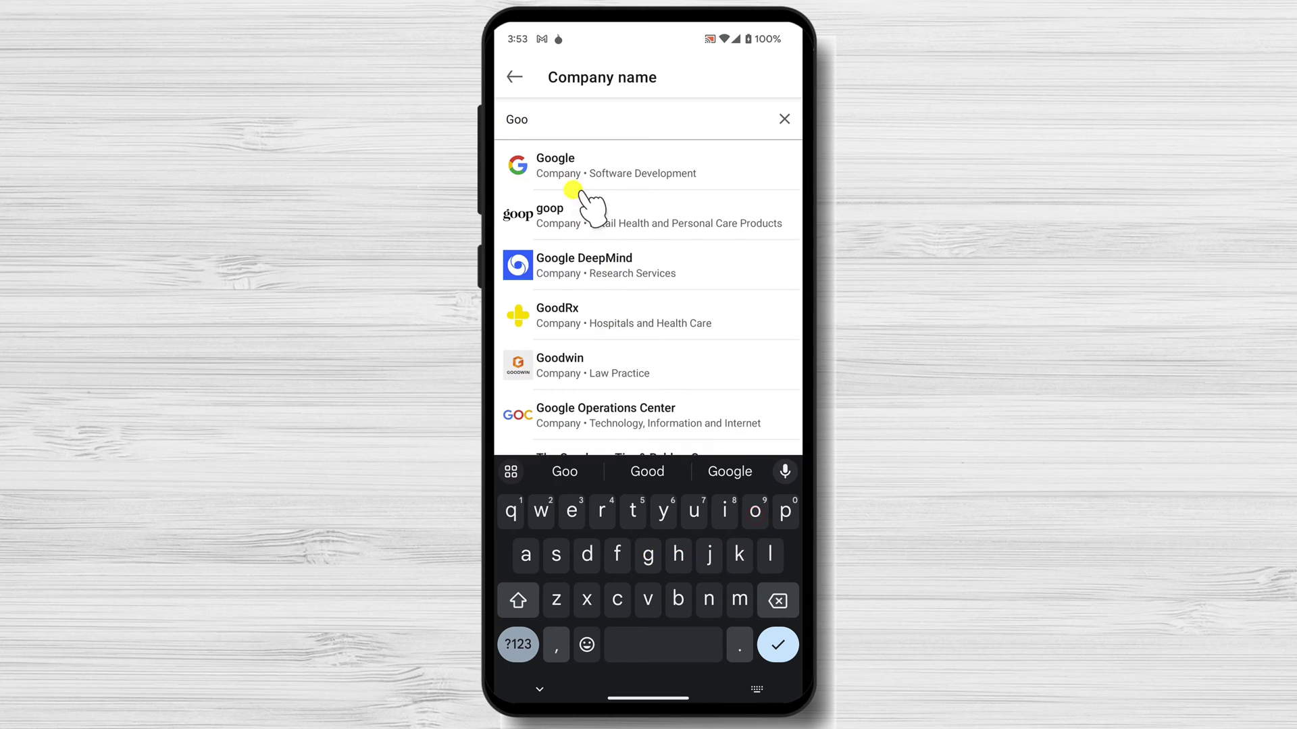
pyautogui.click(564, 162)
# Set the location to United States and the location type to On-site
pyautogui.click(615, 461)
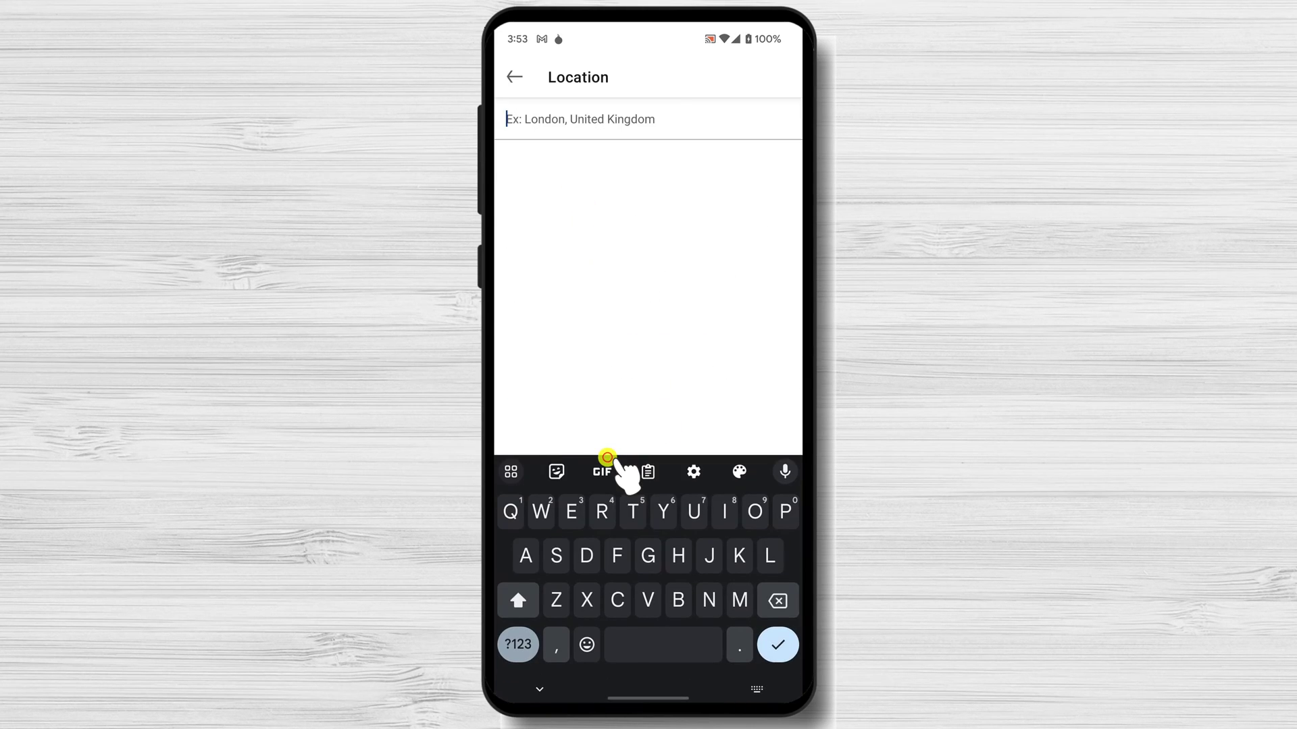
pyautogui.click(578, 187)
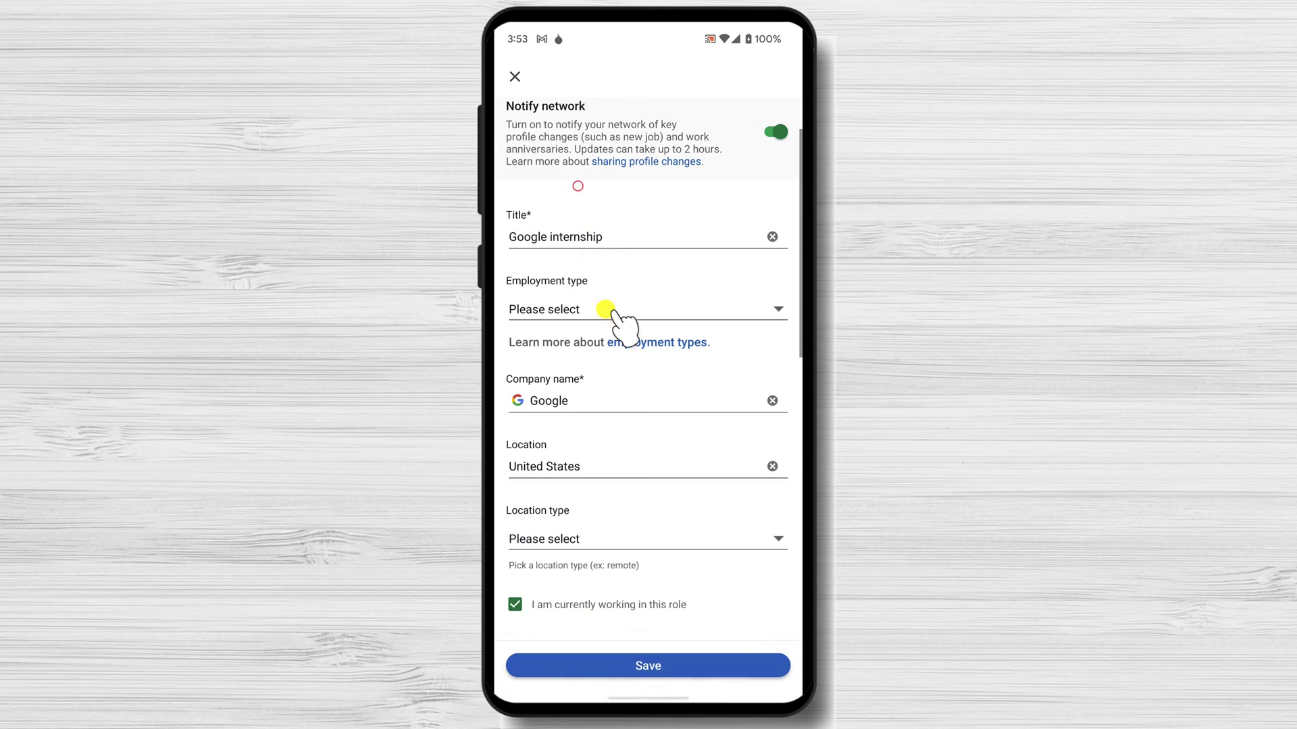
pyautogui.click(603, 532)
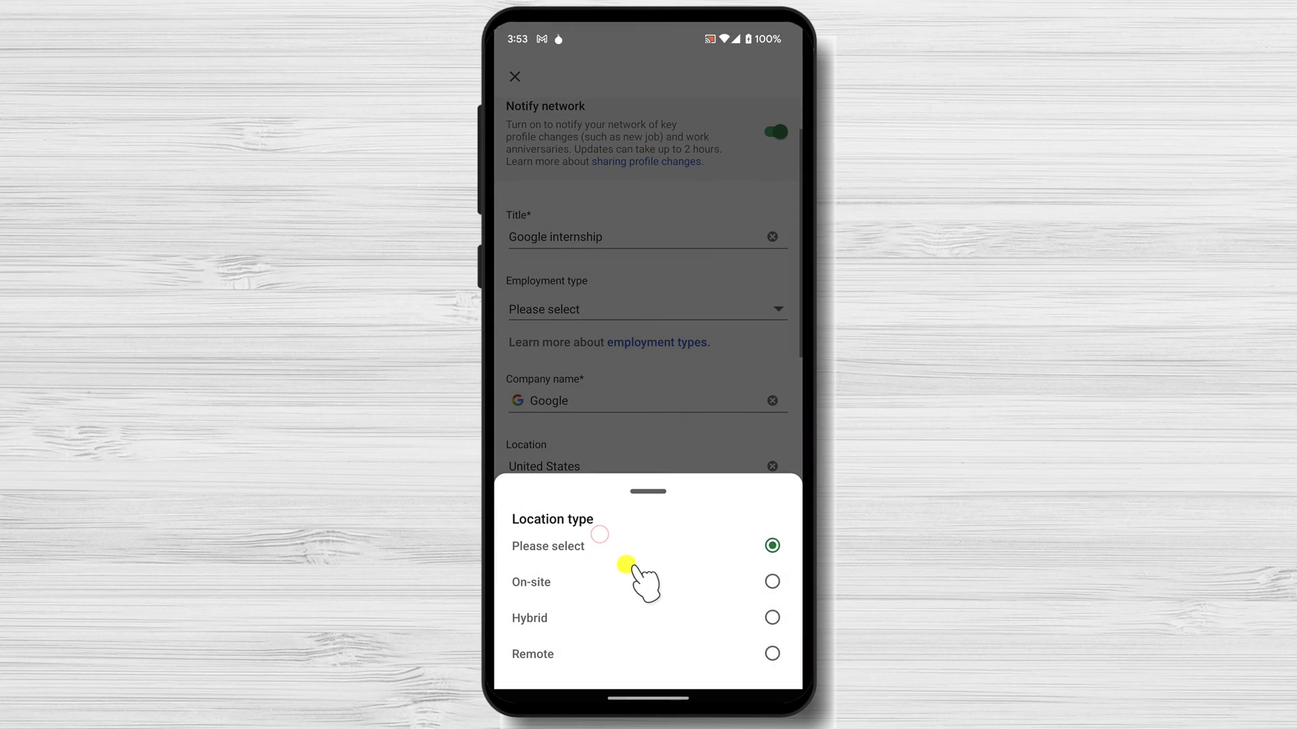
pyautogui.click(601, 584)
pyautogui.moveTo(695, 594); pyautogui.dragTo(731, 183)
# Set the start date to July 2023 and scroll down to the Save button
pyautogui.click(584, 291)
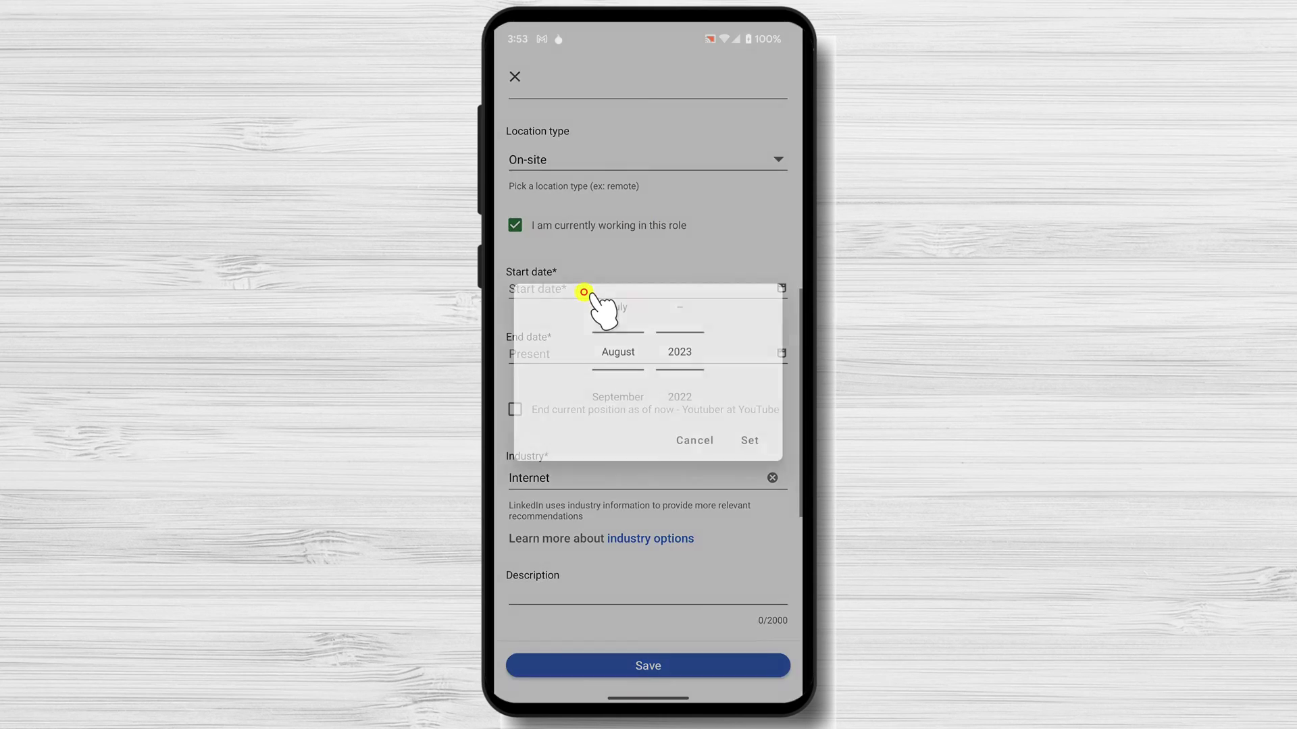
pyautogui.moveTo(635, 404); pyautogui.dragTo(637, 441)
pyautogui.click(748, 440)
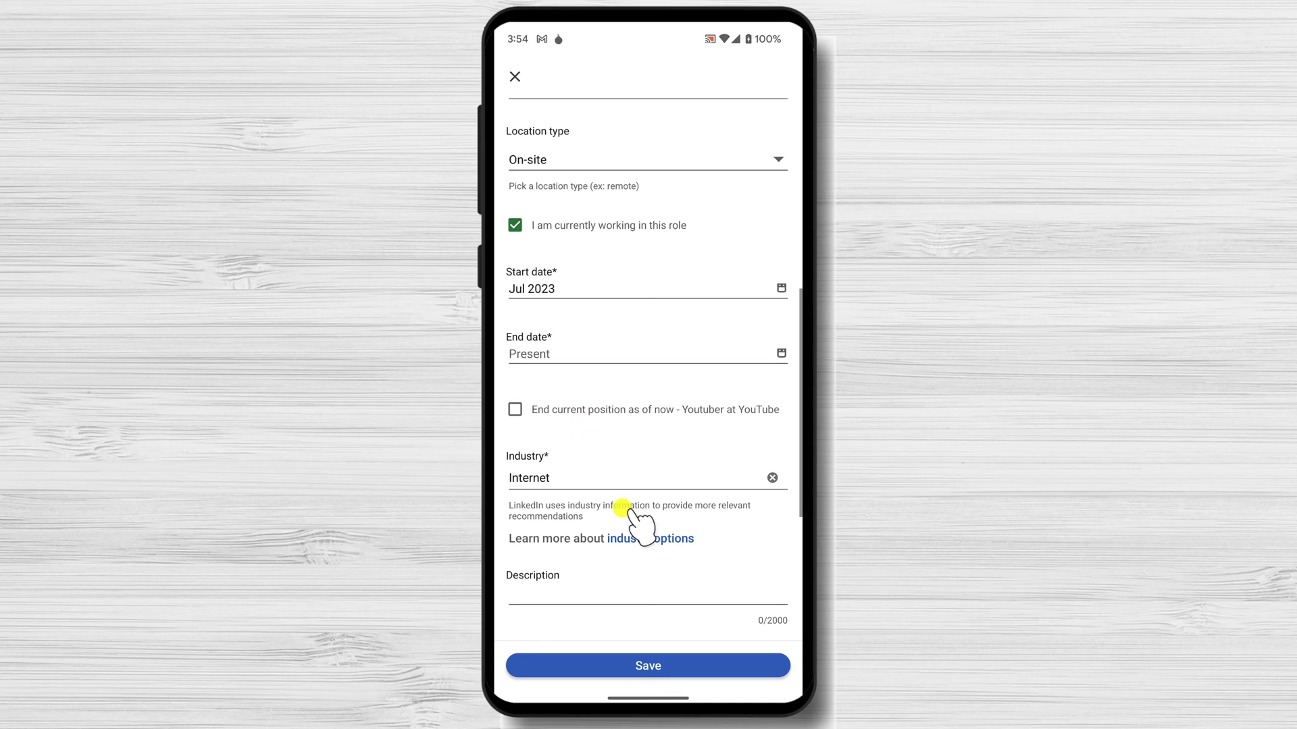
pyautogui.moveTo(631, 511); pyautogui.dragTo(567, 405)
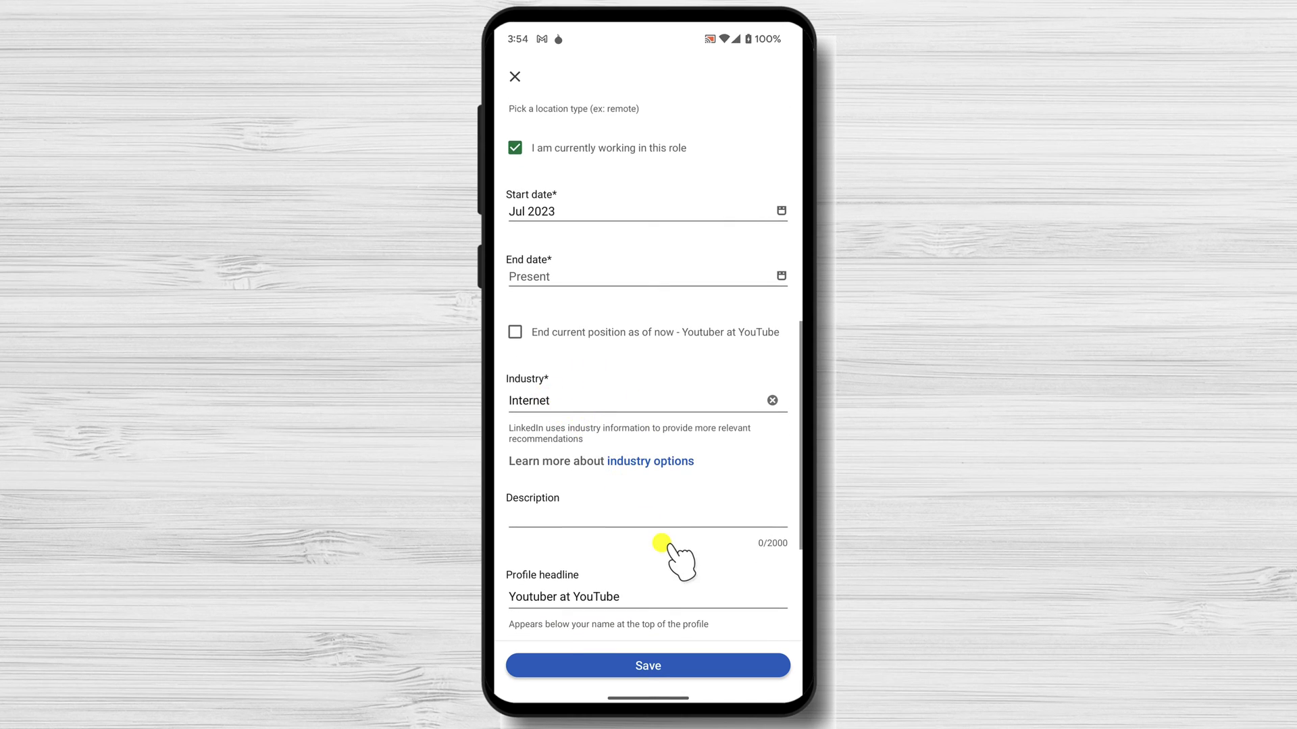
pyautogui.moveTo(663, 540); pyautogui.dragTo(673, 401)
pyautogui.moveTo(660, 541); pyautogui.dragTo(683, 383)
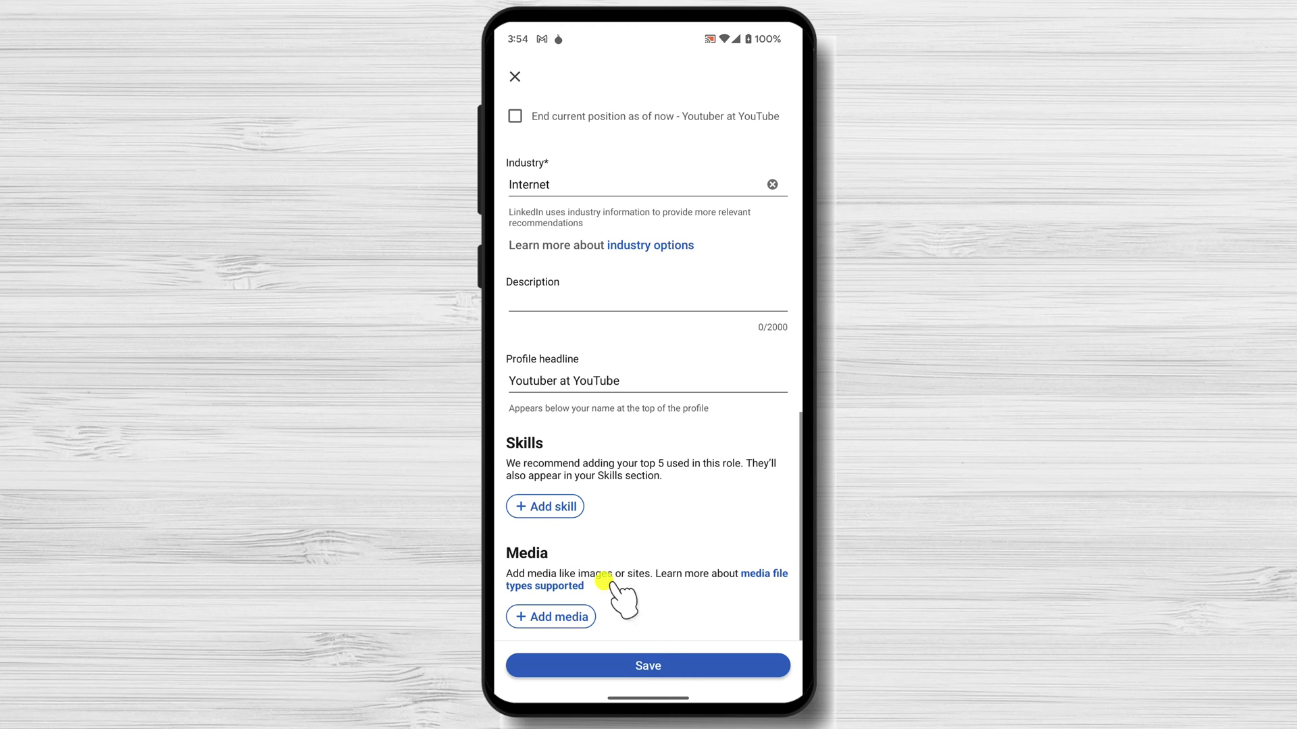
# Save the Google internship entry, skip sharing, dismiss the prompts, and scroll to Experience
pyautogui.click(658, 663)
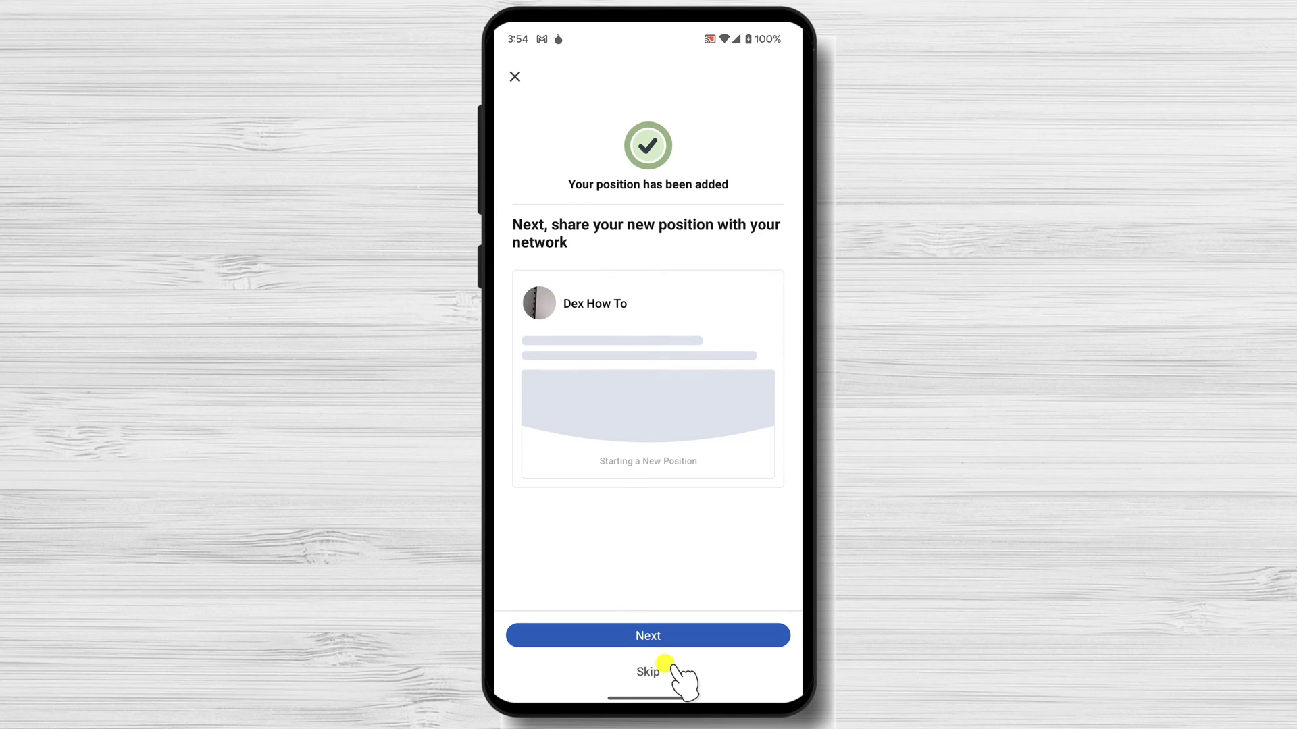
pyautogui.click(652, 671)
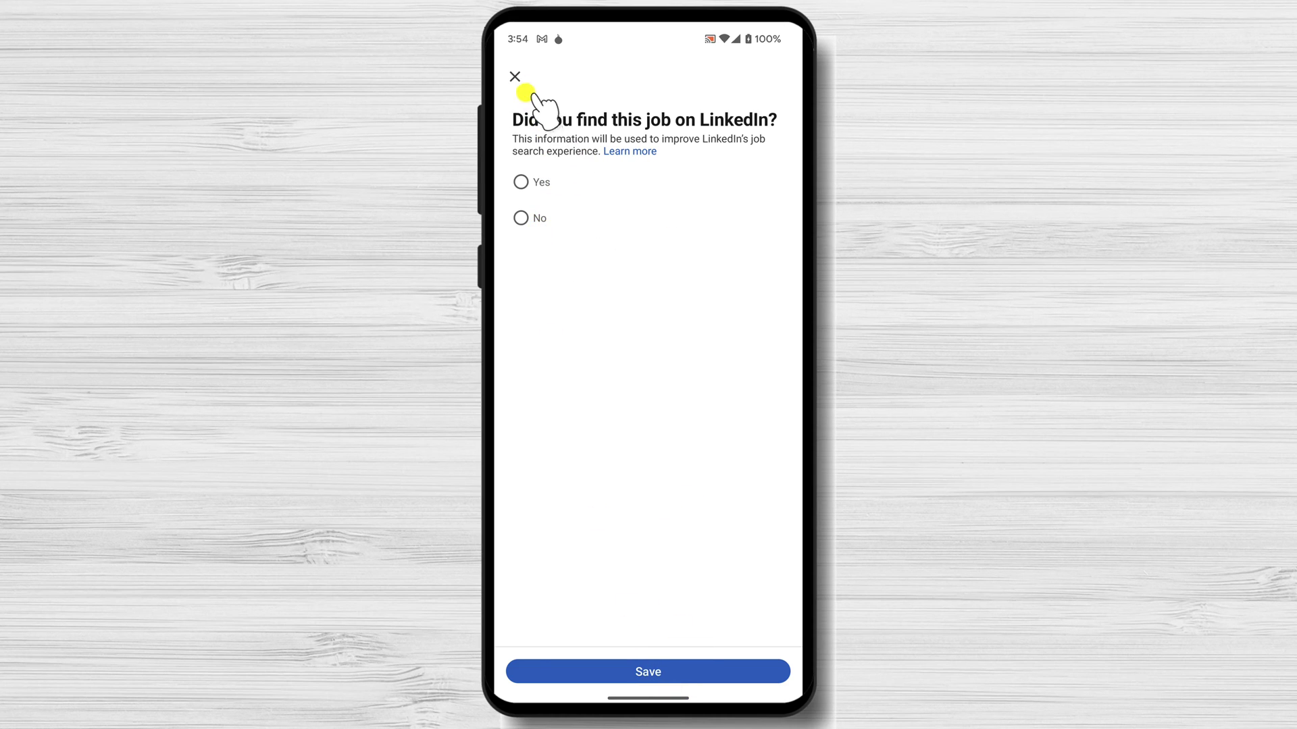
pyautogui.click(515, 78)
pyautogui.click(516, 80)
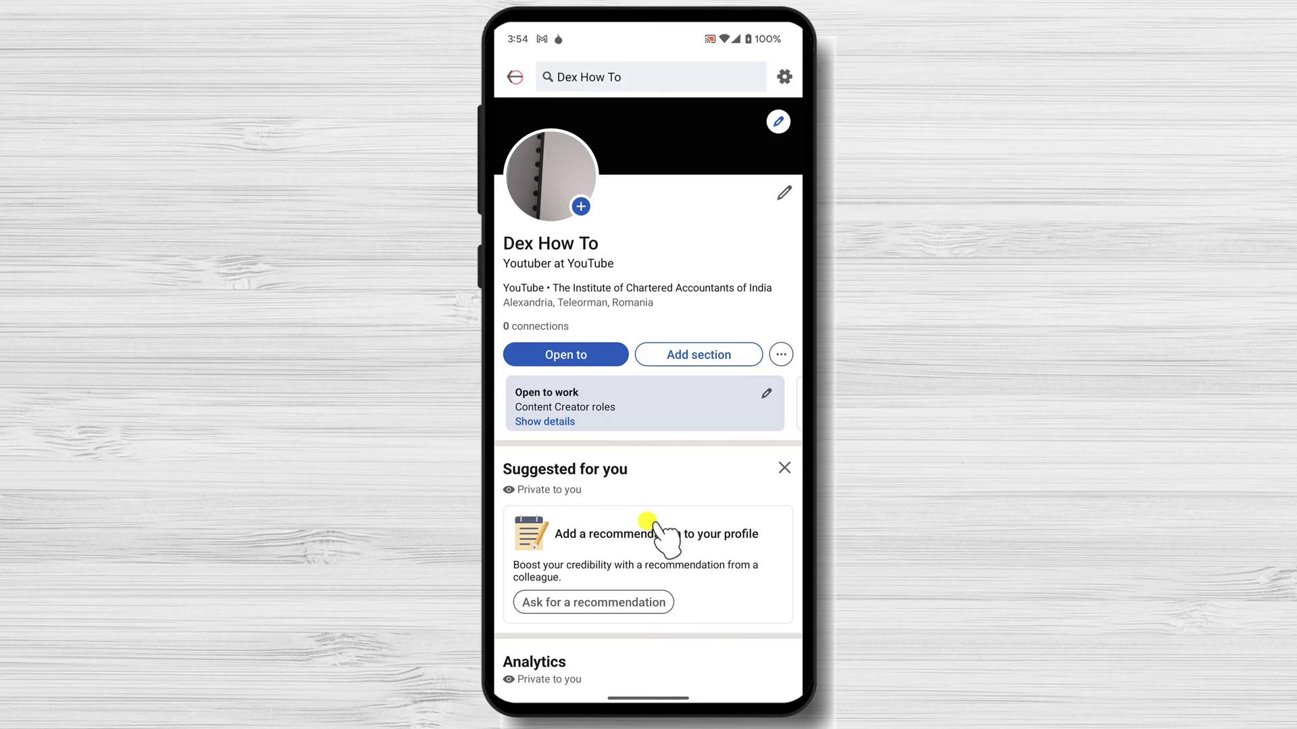
pyautogui.moveTo(647, 521); pyautogui.dragTo(686, 287)
pyautogui.moveTo(736, 570); pyautogui.dragTo(698, 209)
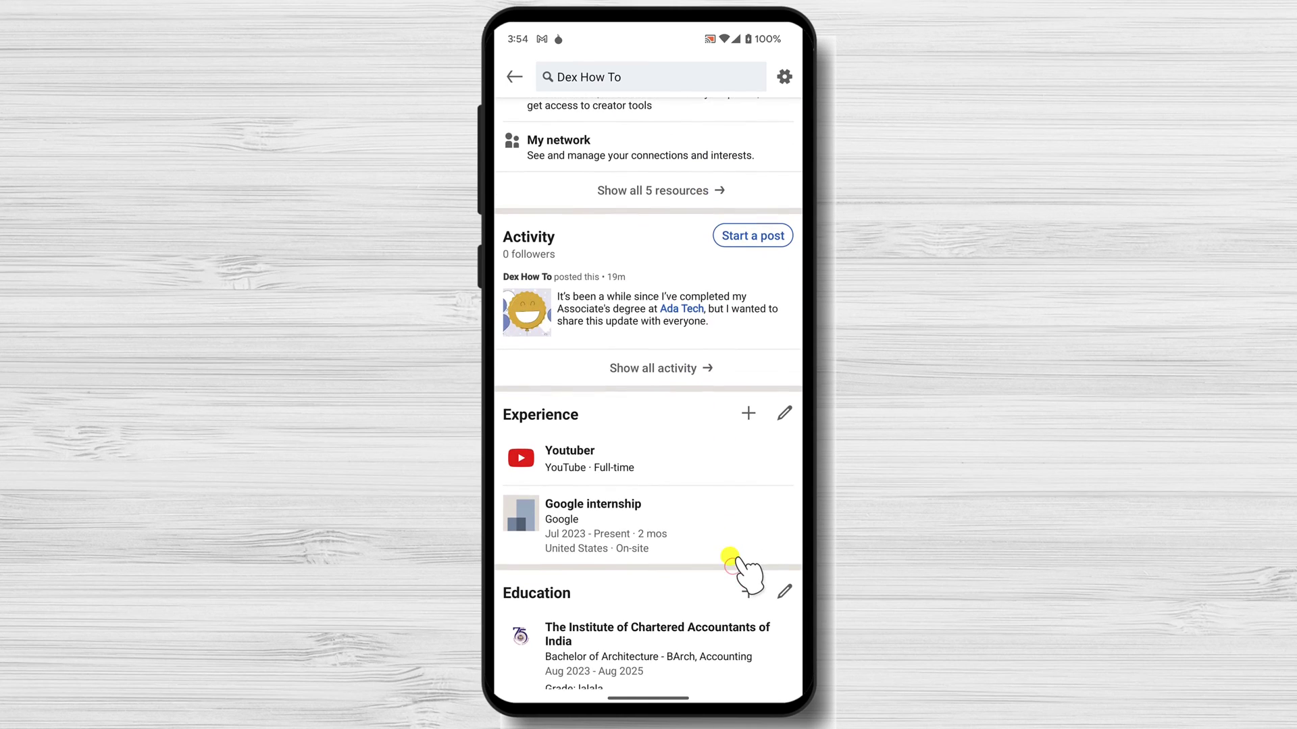
pyautogui.moveTo(735, 559); pyautogui.dragTo(738, 499)
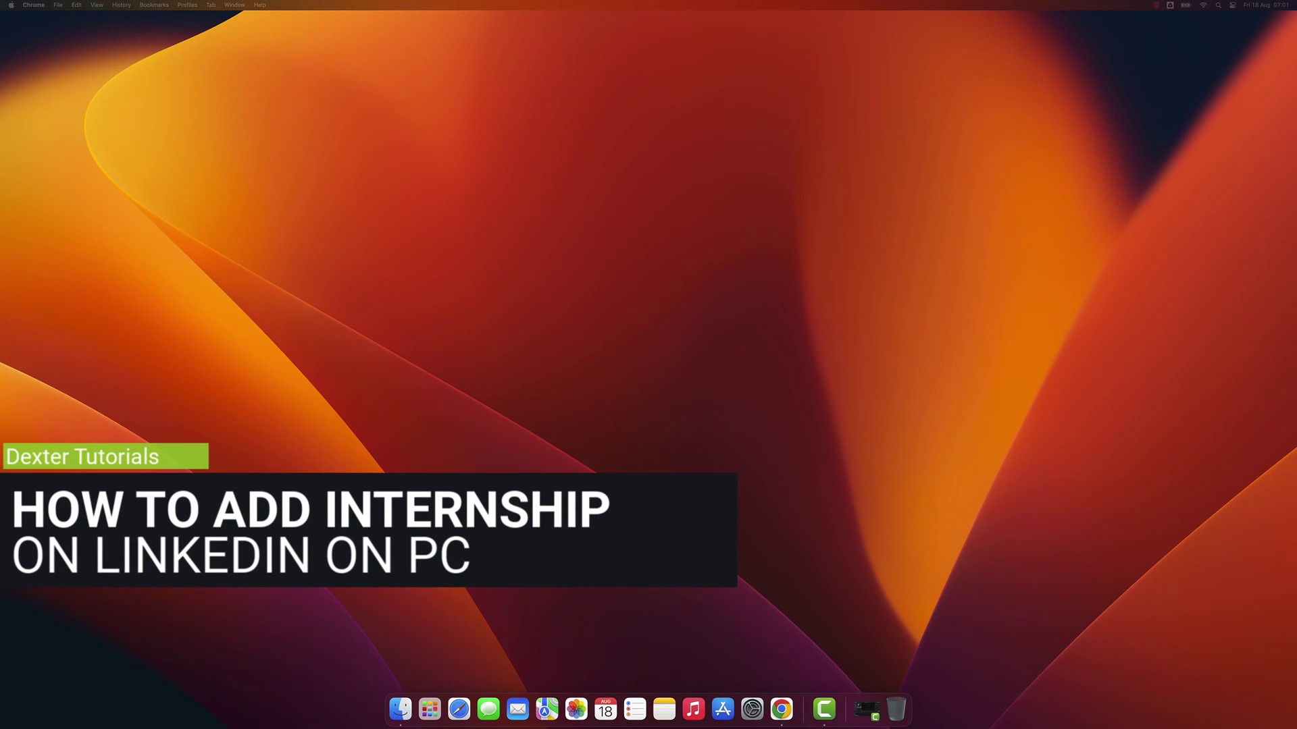
# Open Chrome on the desktop and load linkedin.com
pyautogui.click(1158, 347)
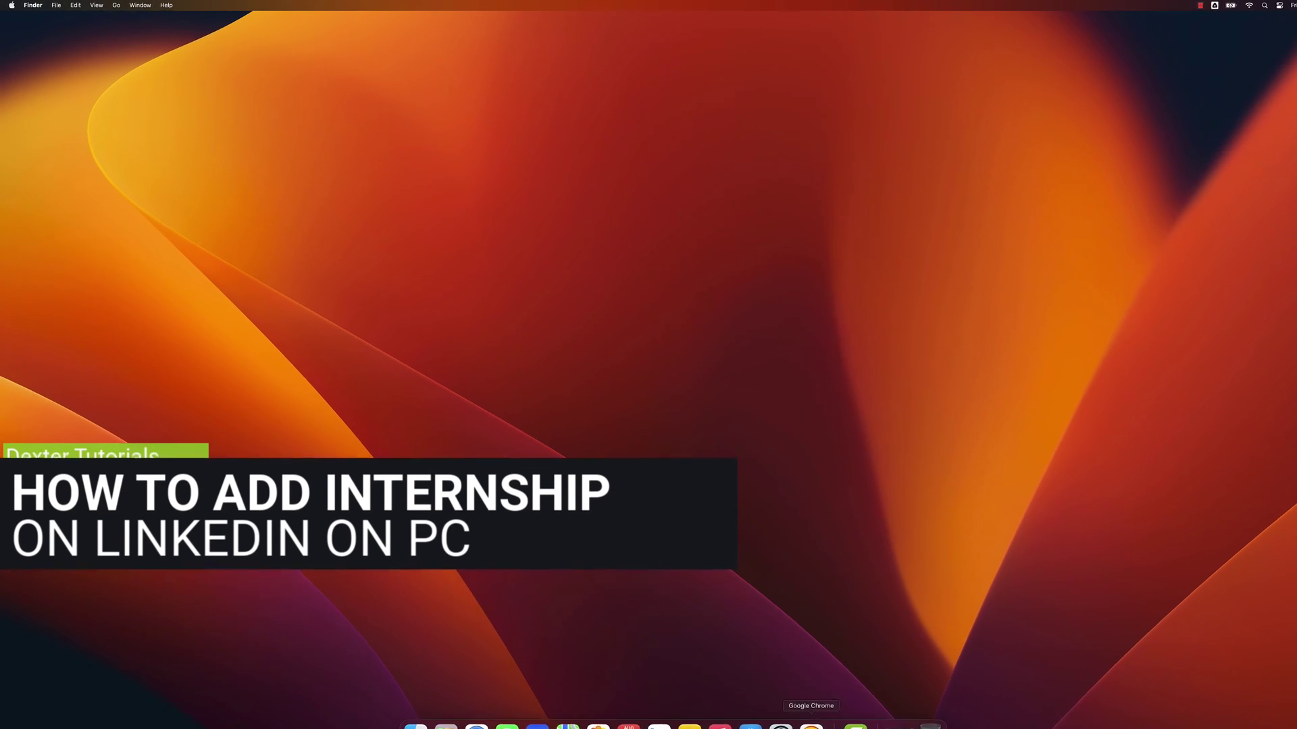
pyautogui.click(811, 725)
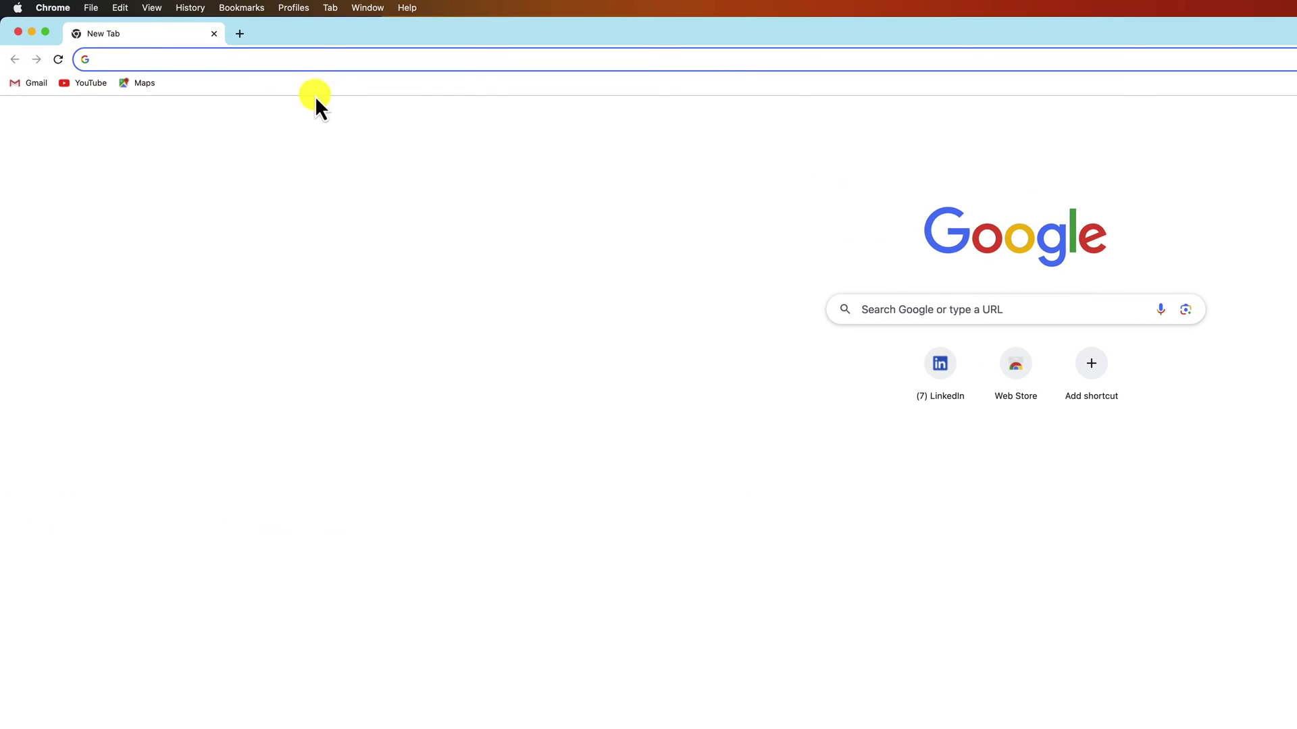
pyautogui.write('link')
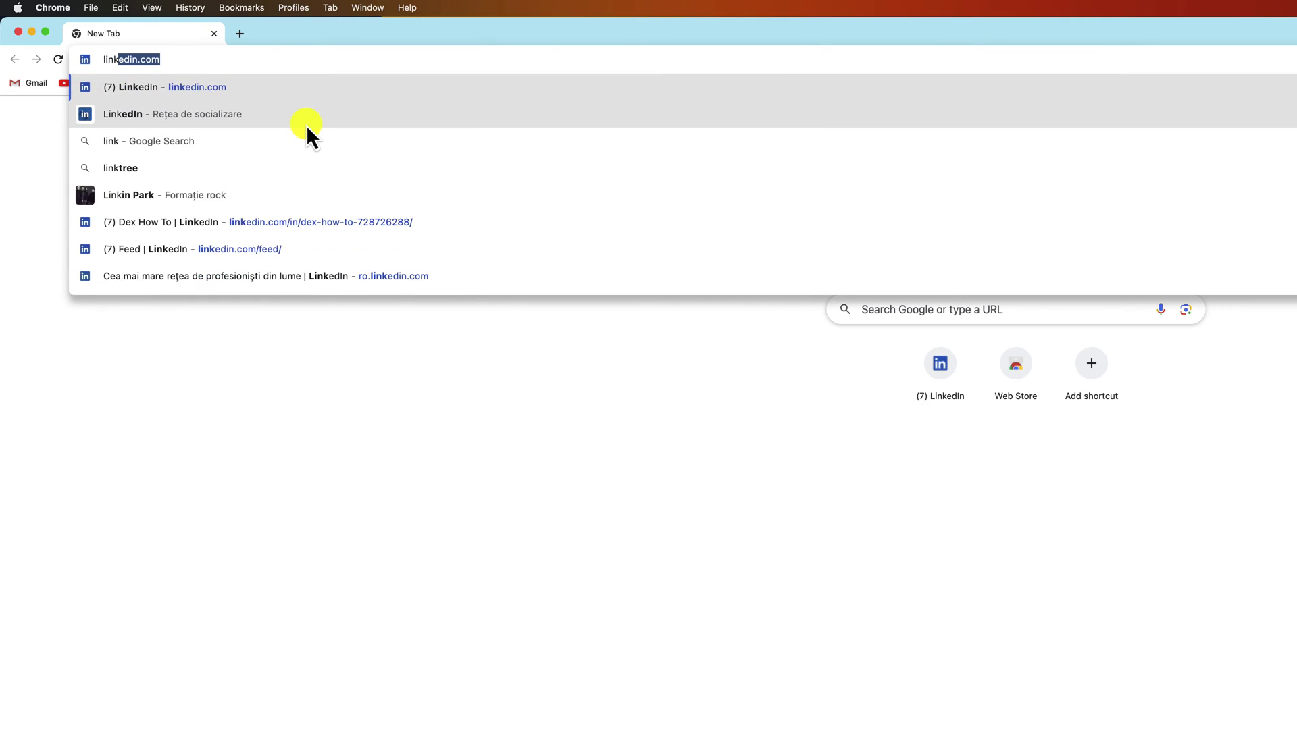
pyautogui.press('Return')
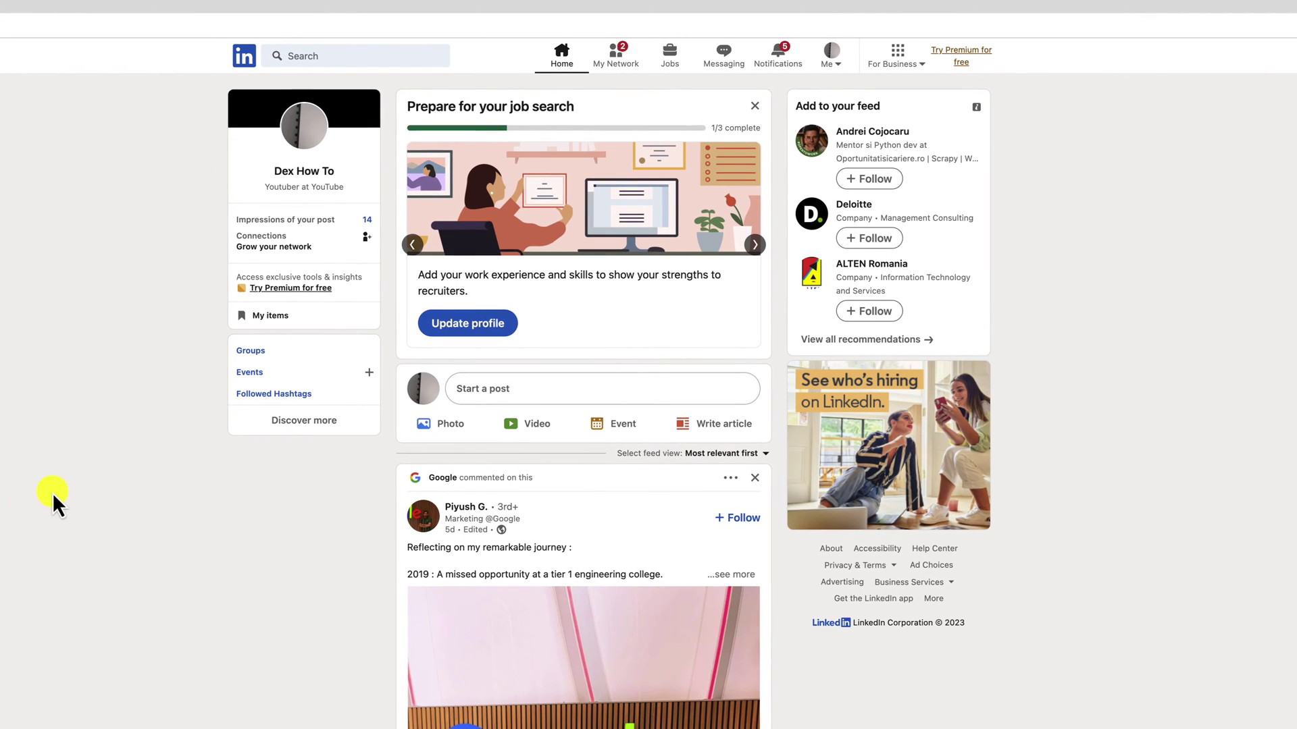
# Go to your profile and open a blank Add position form
pyautogui.click(305, 177)
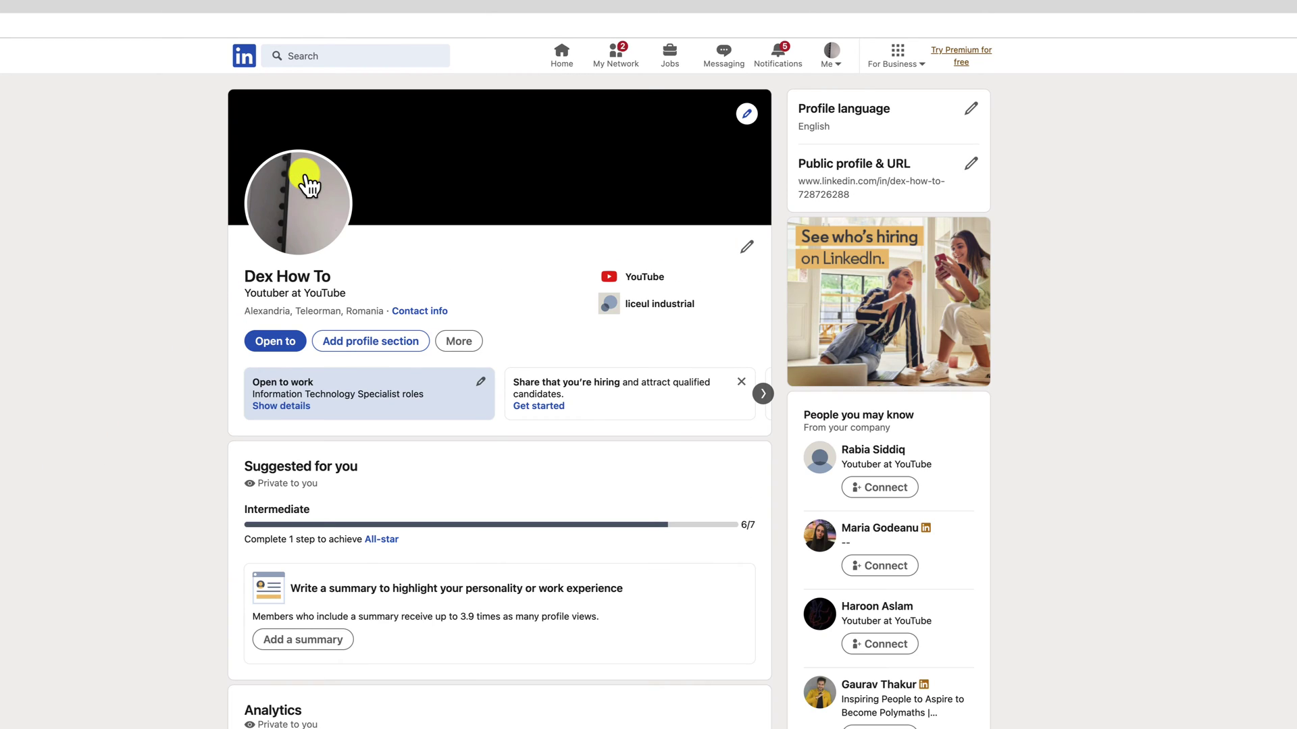
pyautogui.click(376, 341)
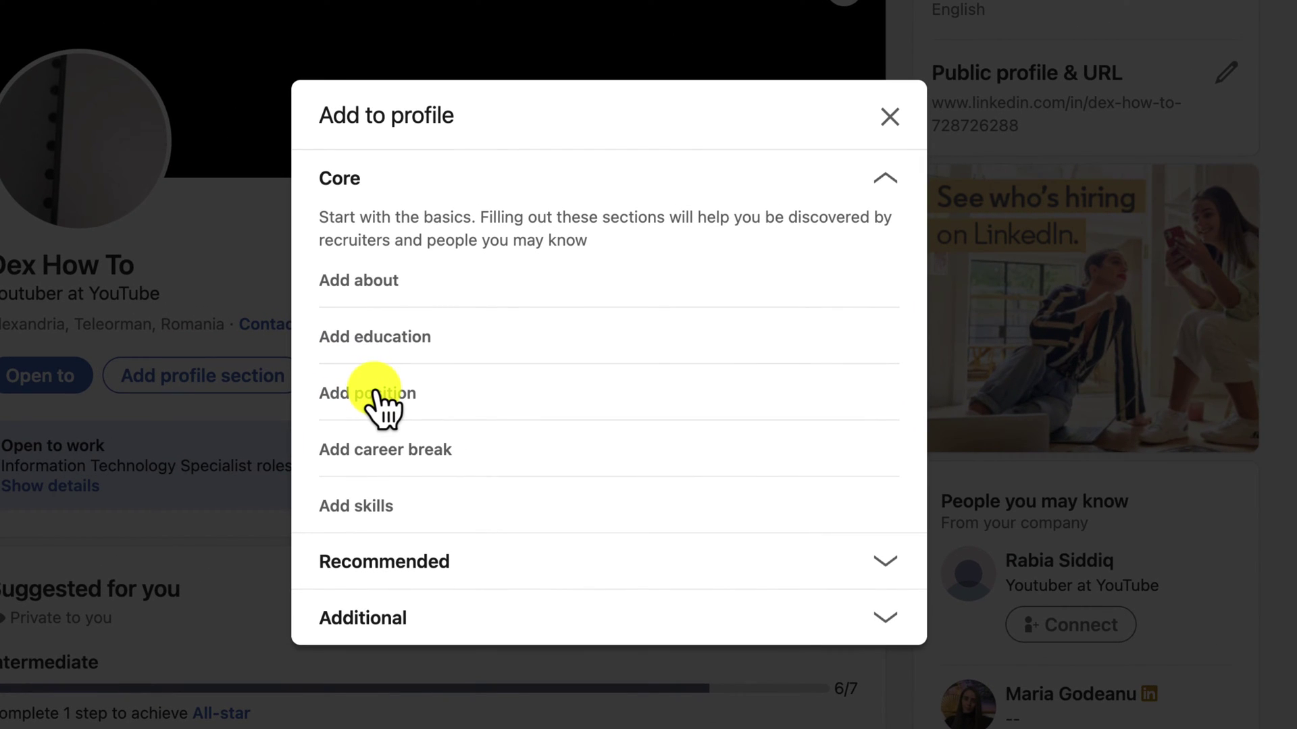
pyautogui.click(376, 392)
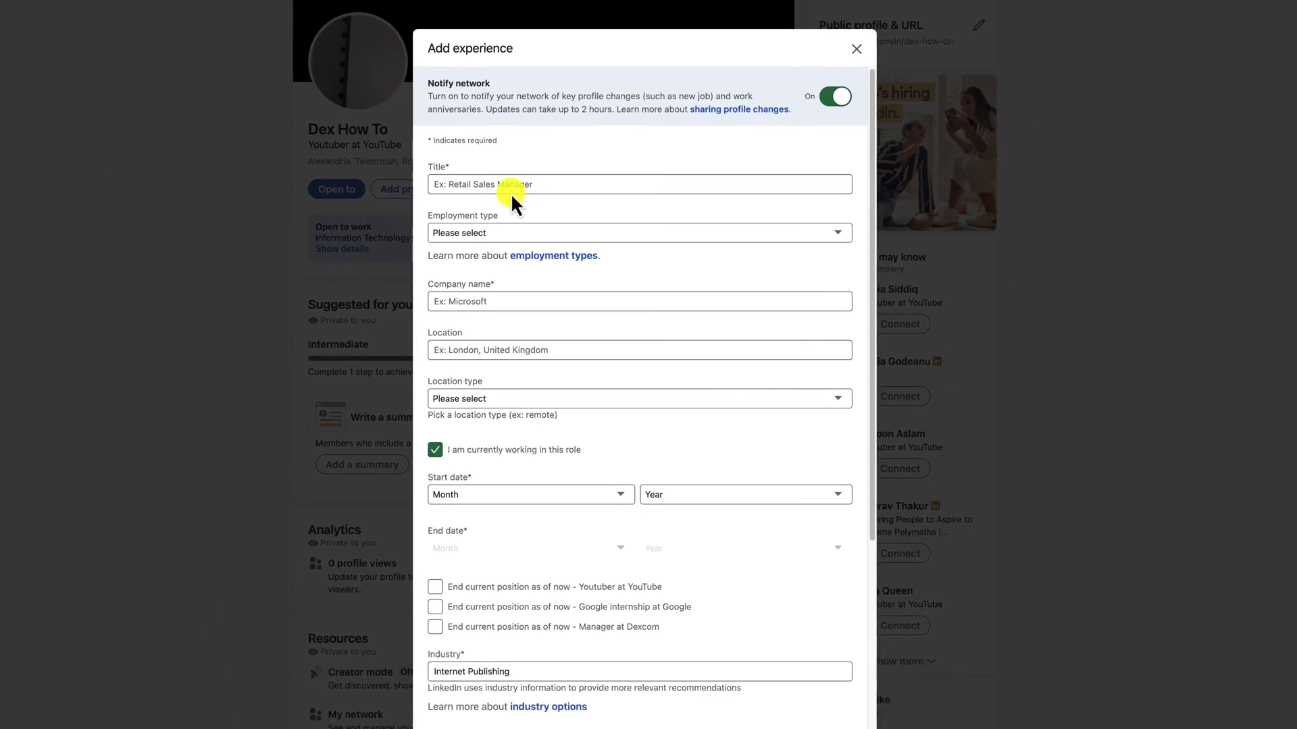
# Set the title to Internship Trainee and the employment type to Internship
pyautogui.click(496, 167)
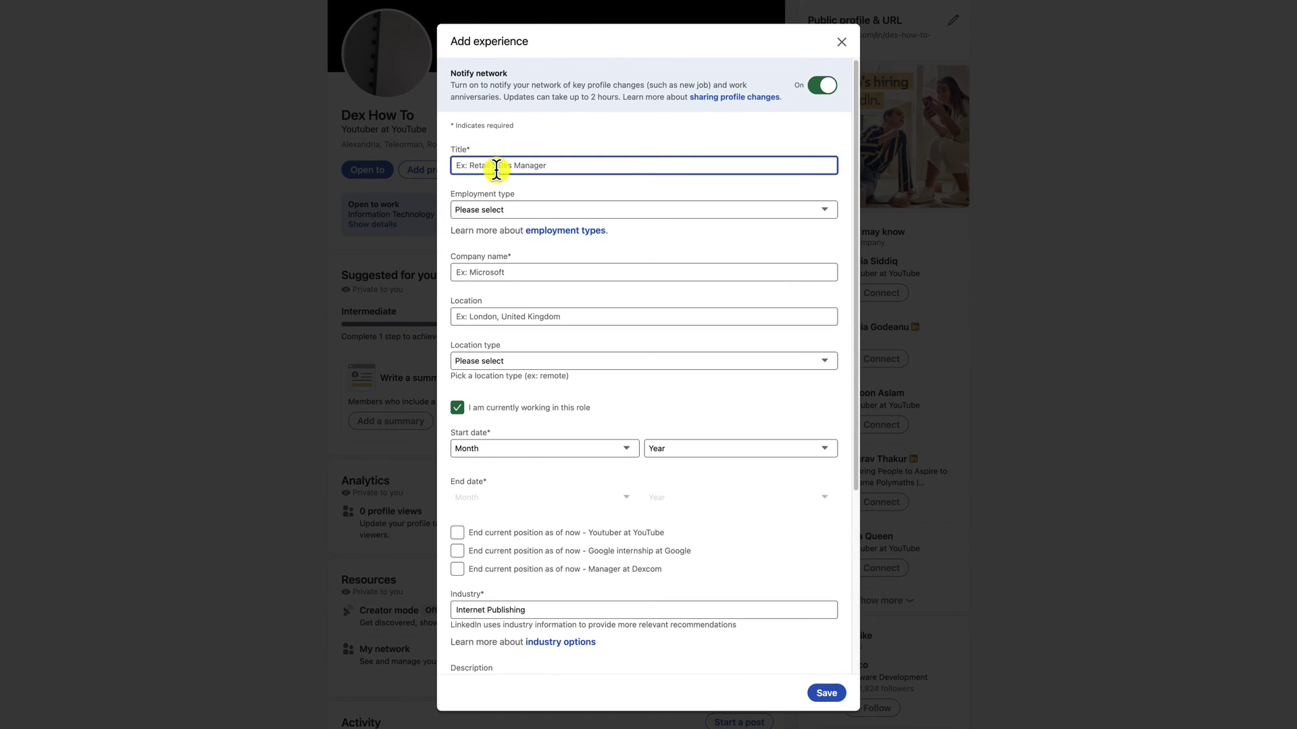
pyautogui.write('intern')
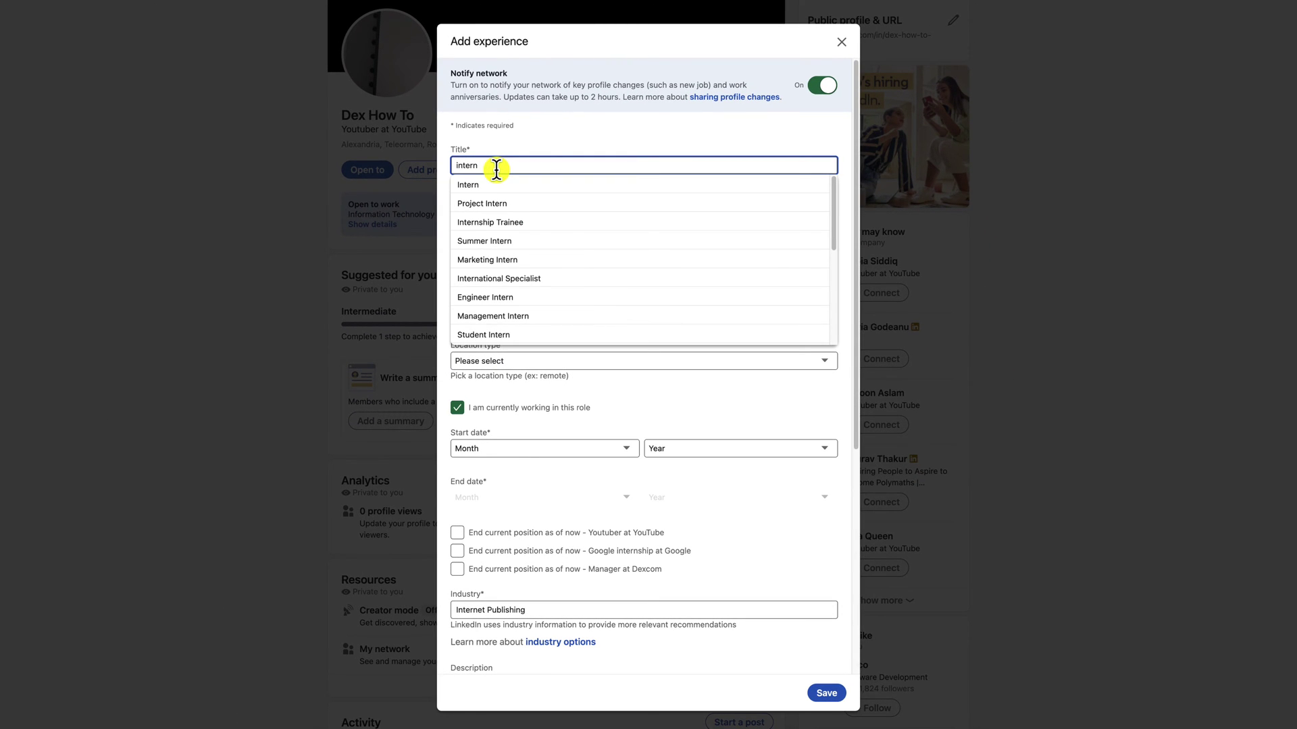
pyautogui.click(539, 220)
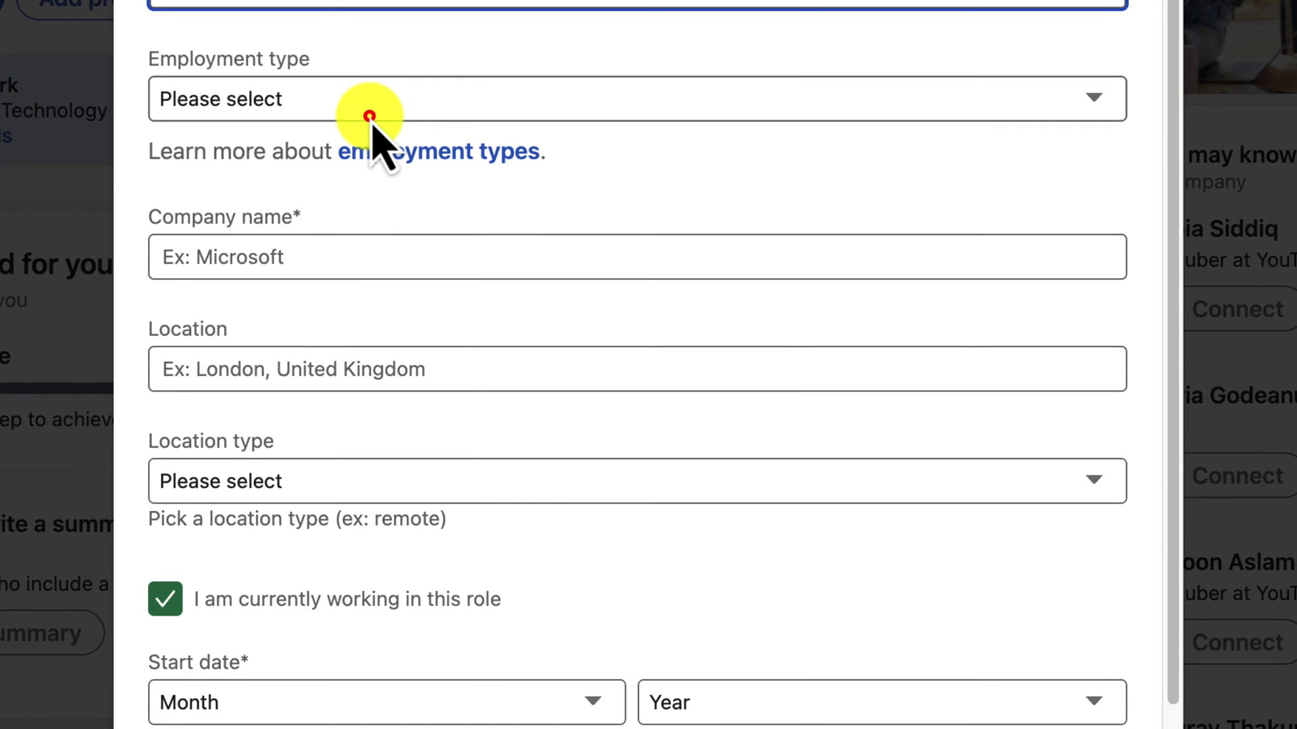
pyautogui.click(284, 112)
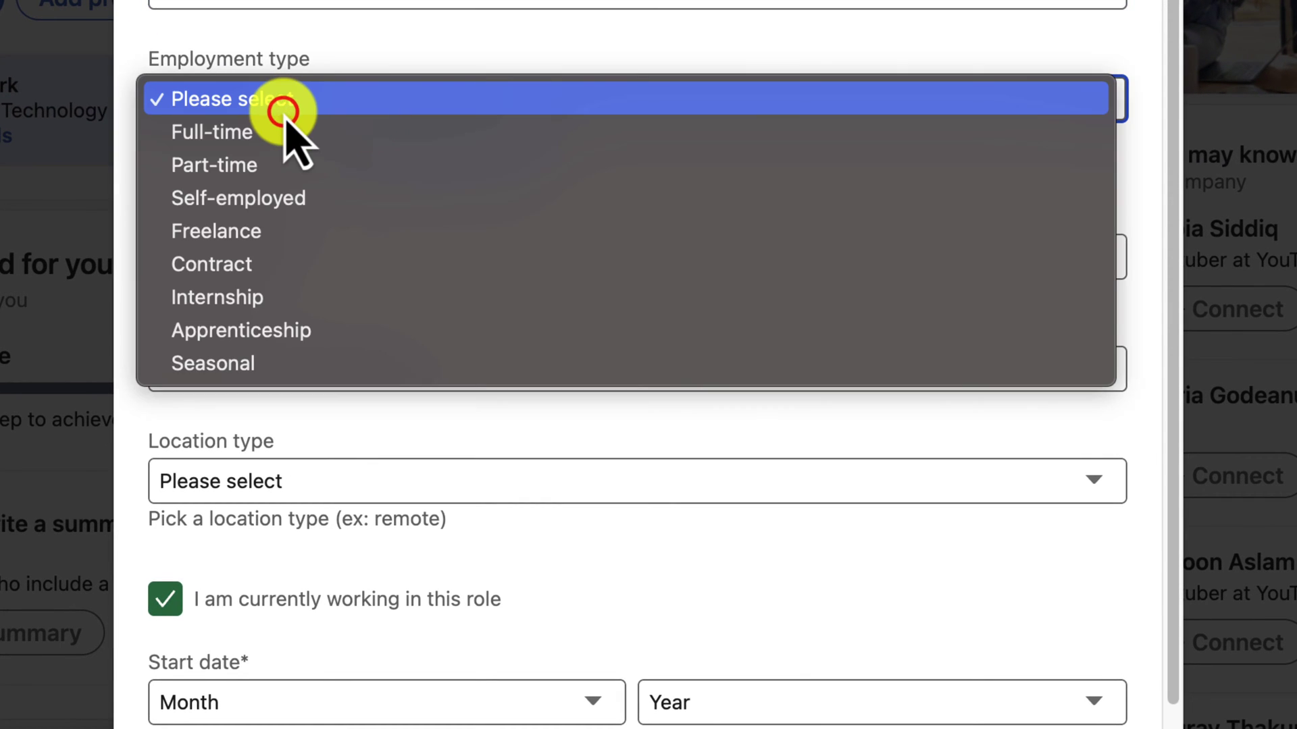
pyautogui.click(235, 309)
# Set the company to Microsoft Azure and the location to New York, United States
pyautogui.click(247, 252)
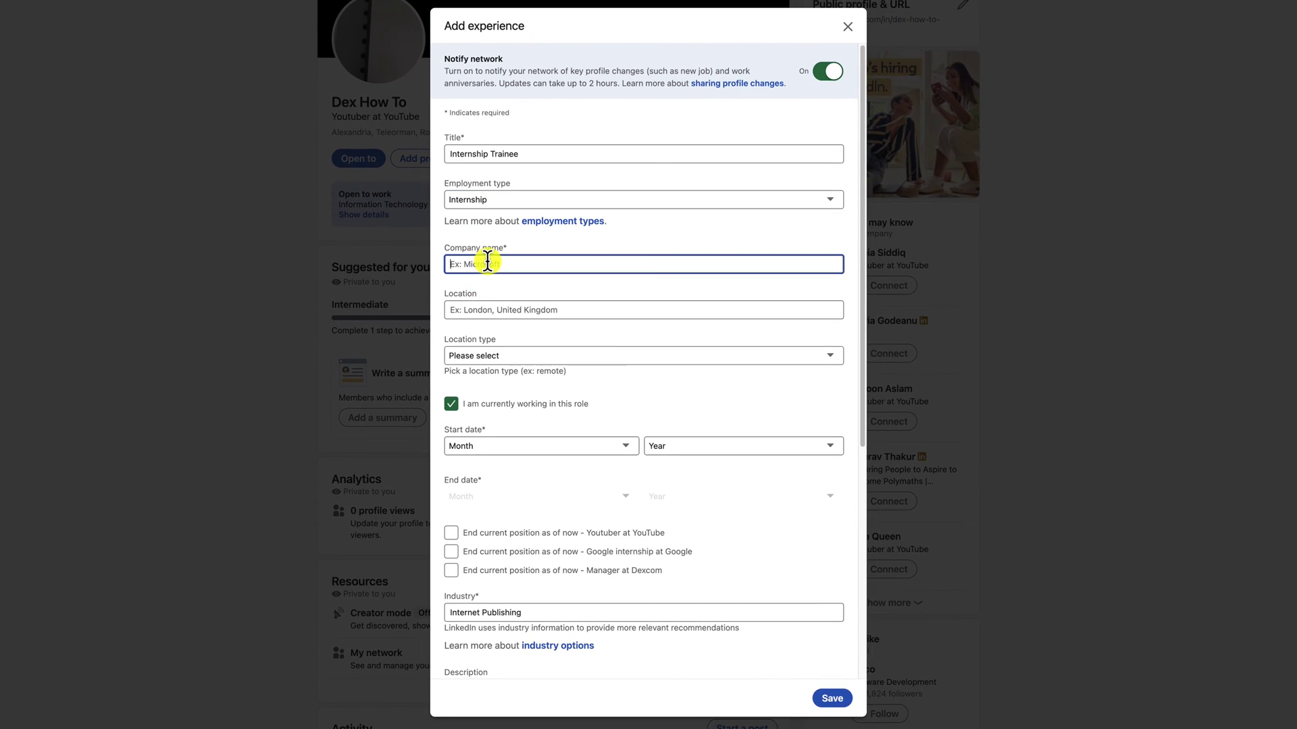
pyautogui.write('microsoft')
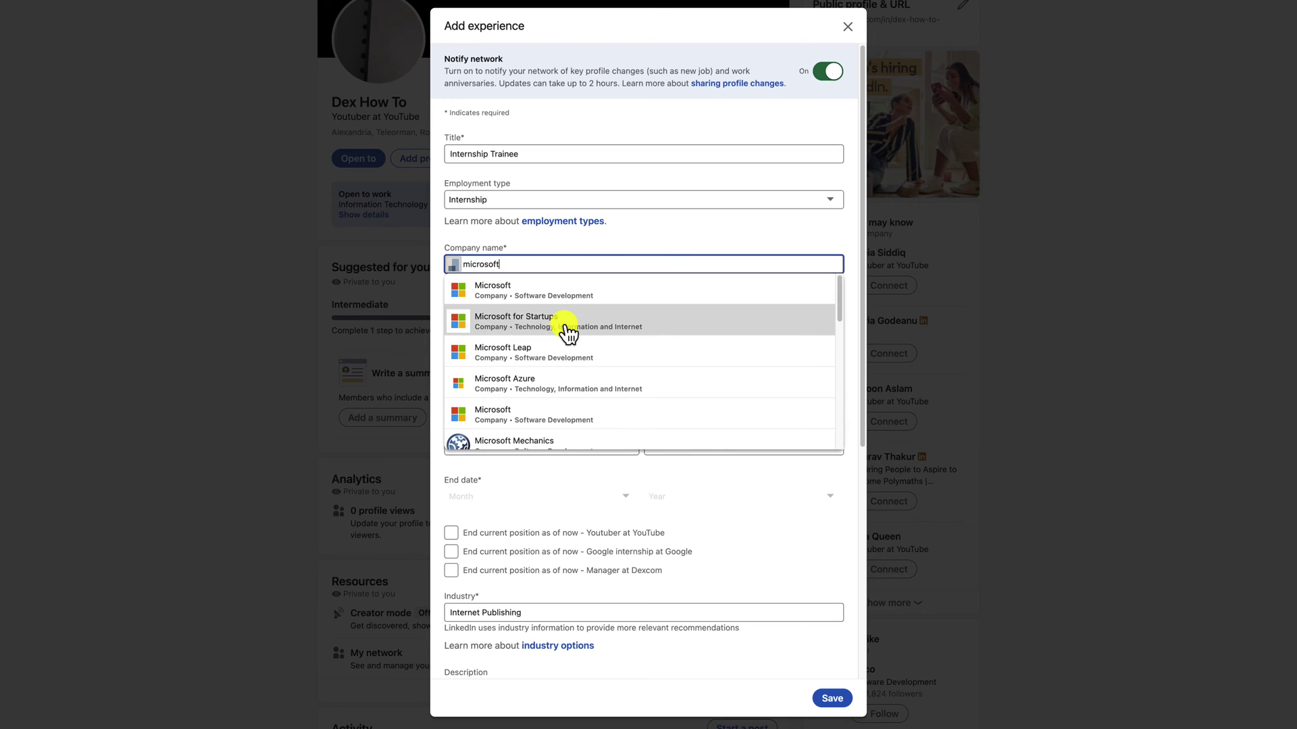
pyautogui.click(553, 376)
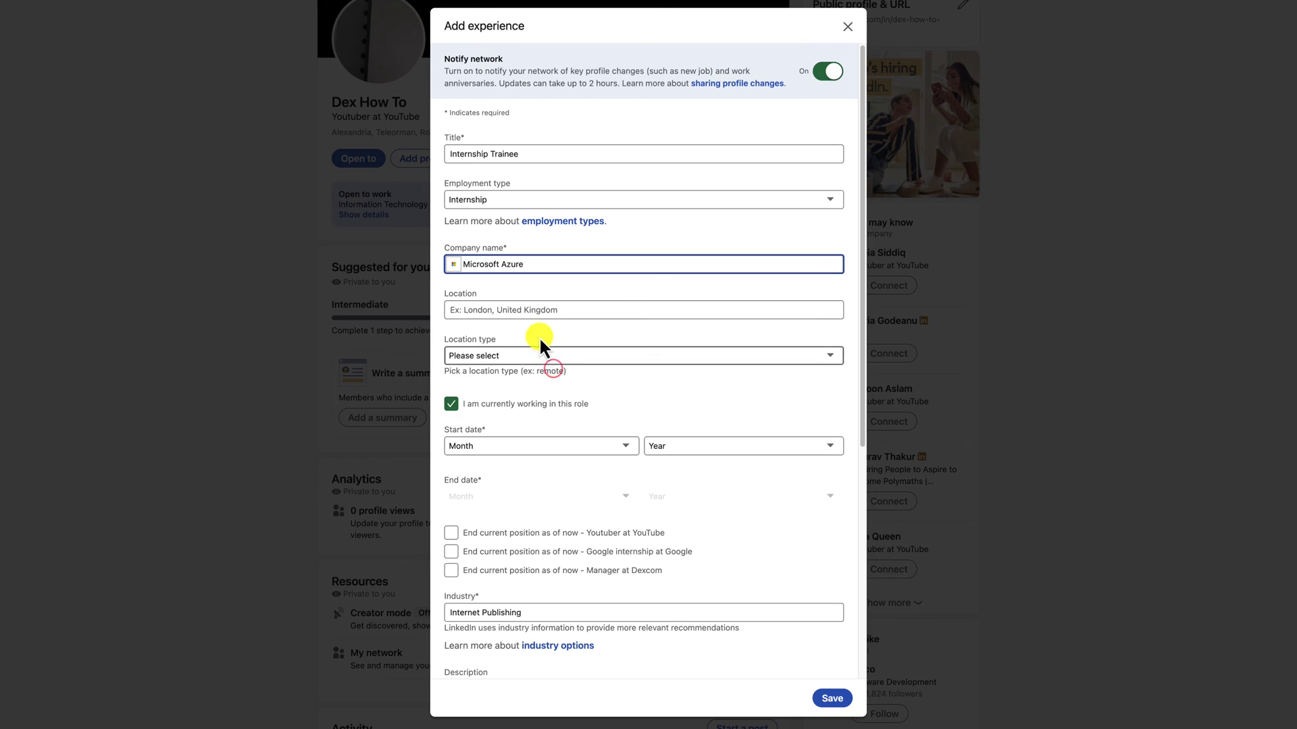
pyautogui.click(513, 309)
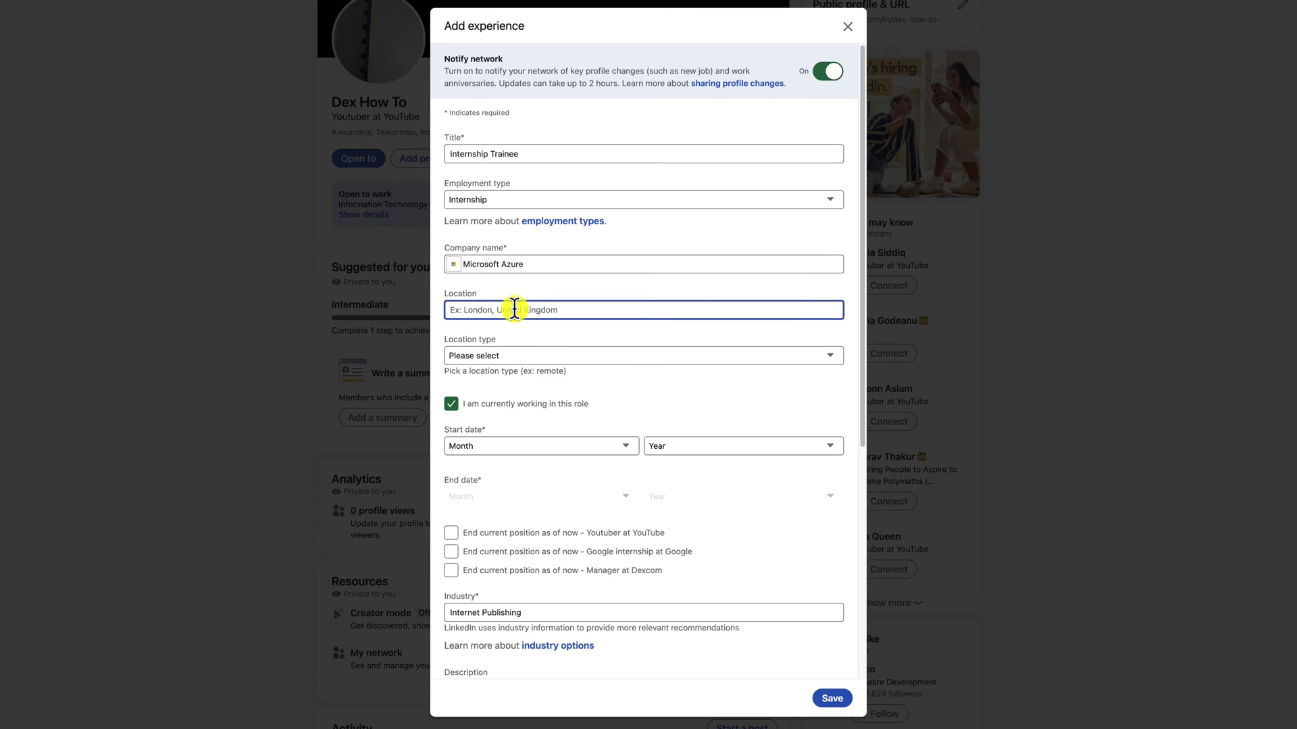
pyautogui.write('new y')
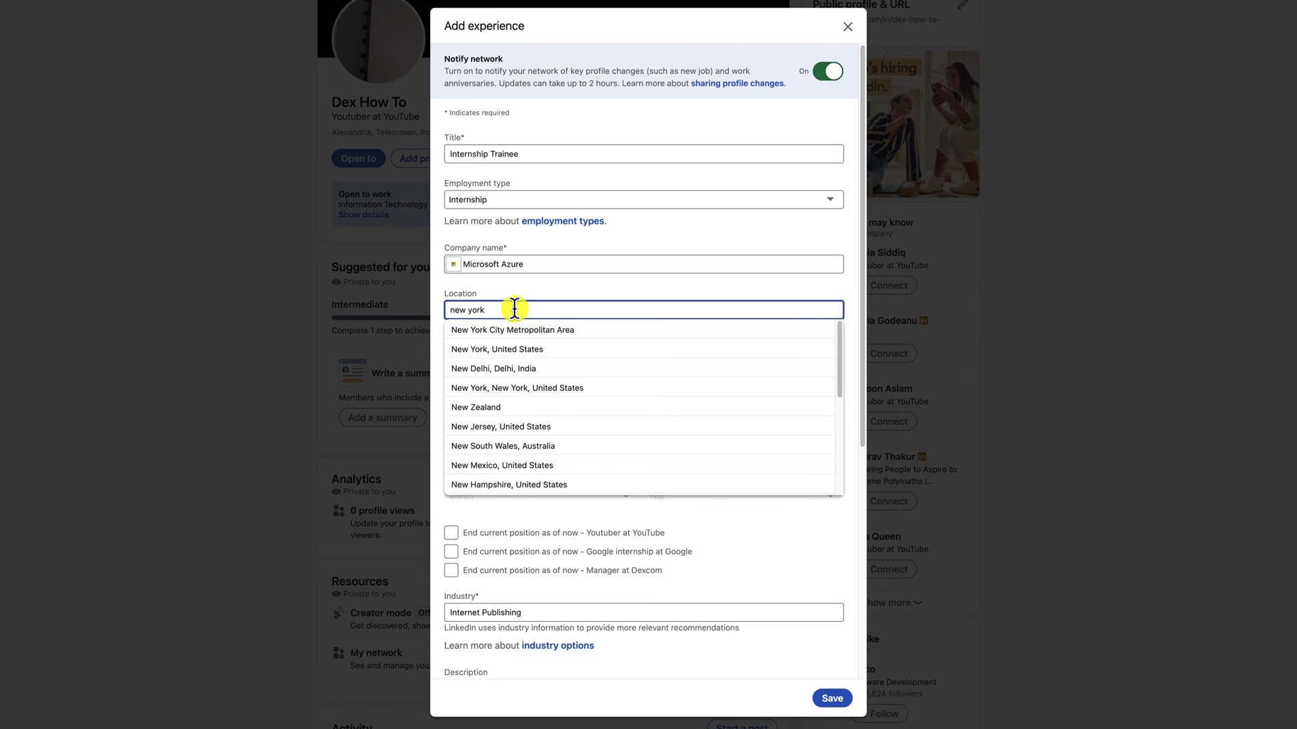
pyautogui.write('ork')
pyautogui.click(516, 323)
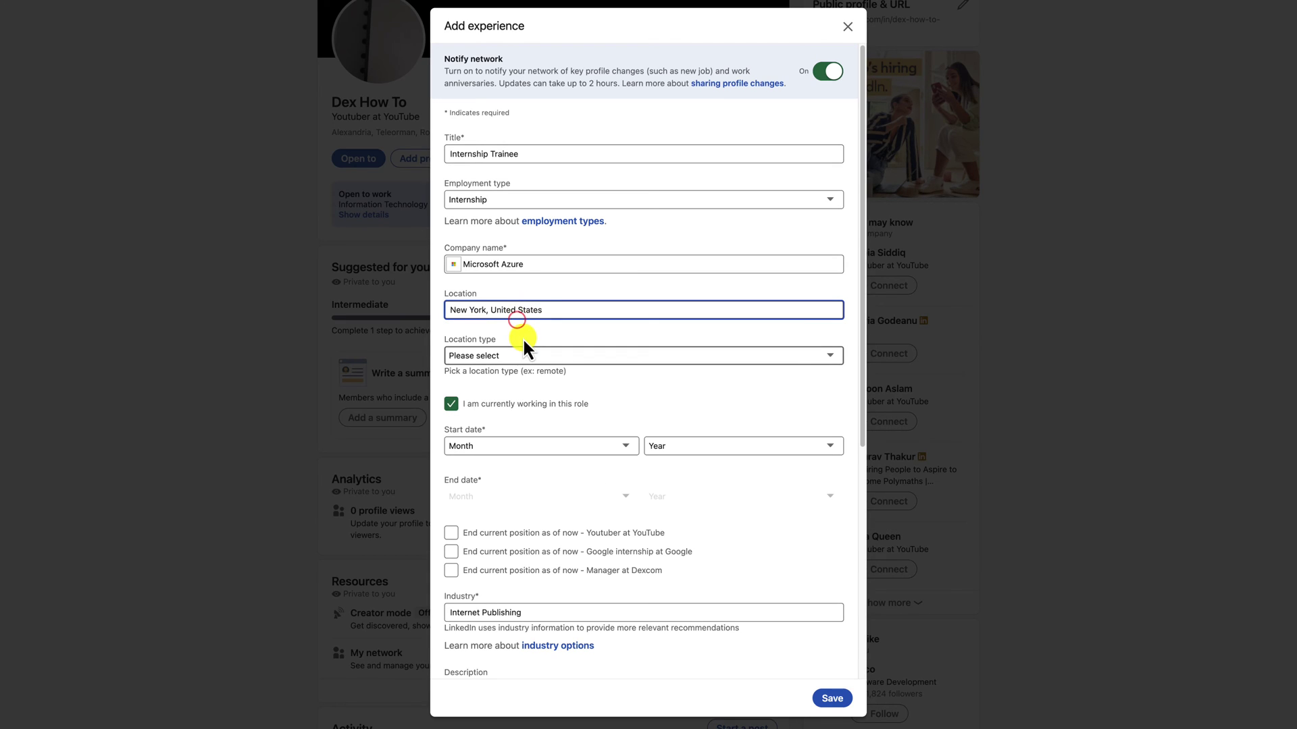
# Set the location type to Remote and the start date to January 2023
pyautogui.click(516, 356)
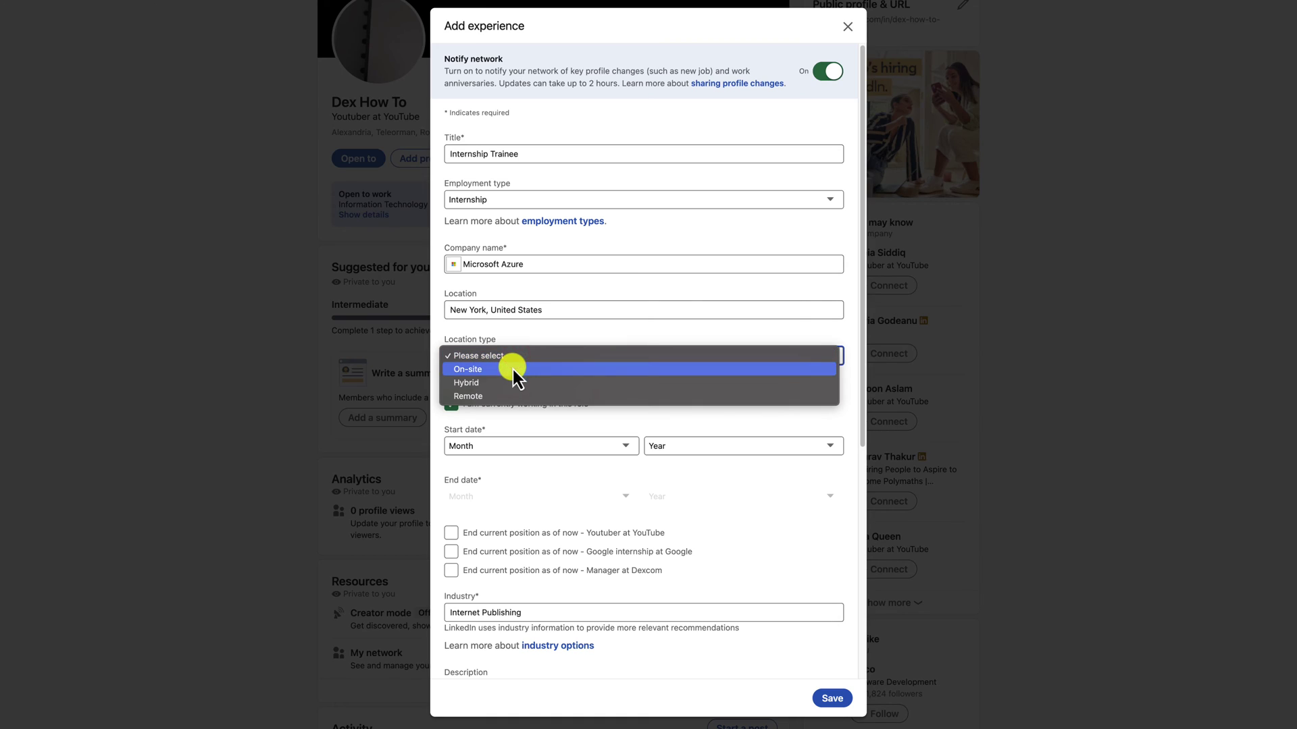
pyautogui.click(500, 396)
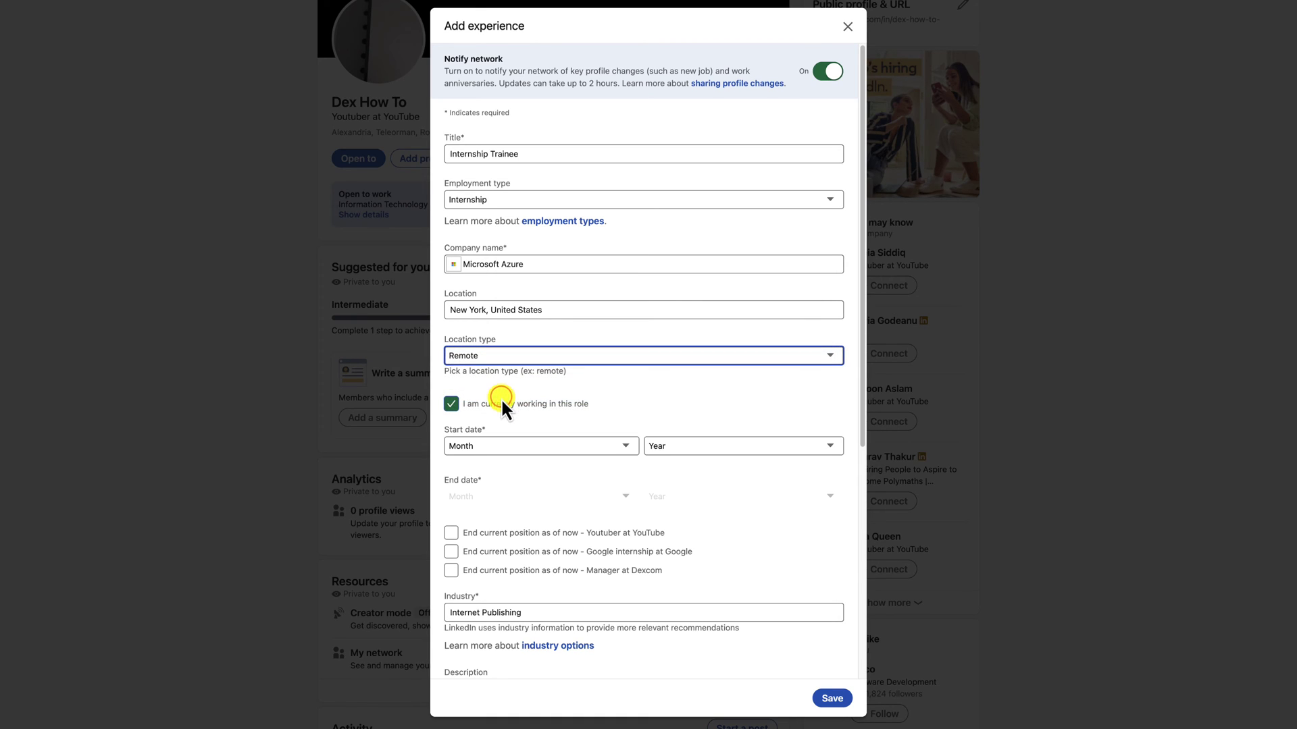
pyautogui.click(520, 447)
pyautogui.click(525, 461)
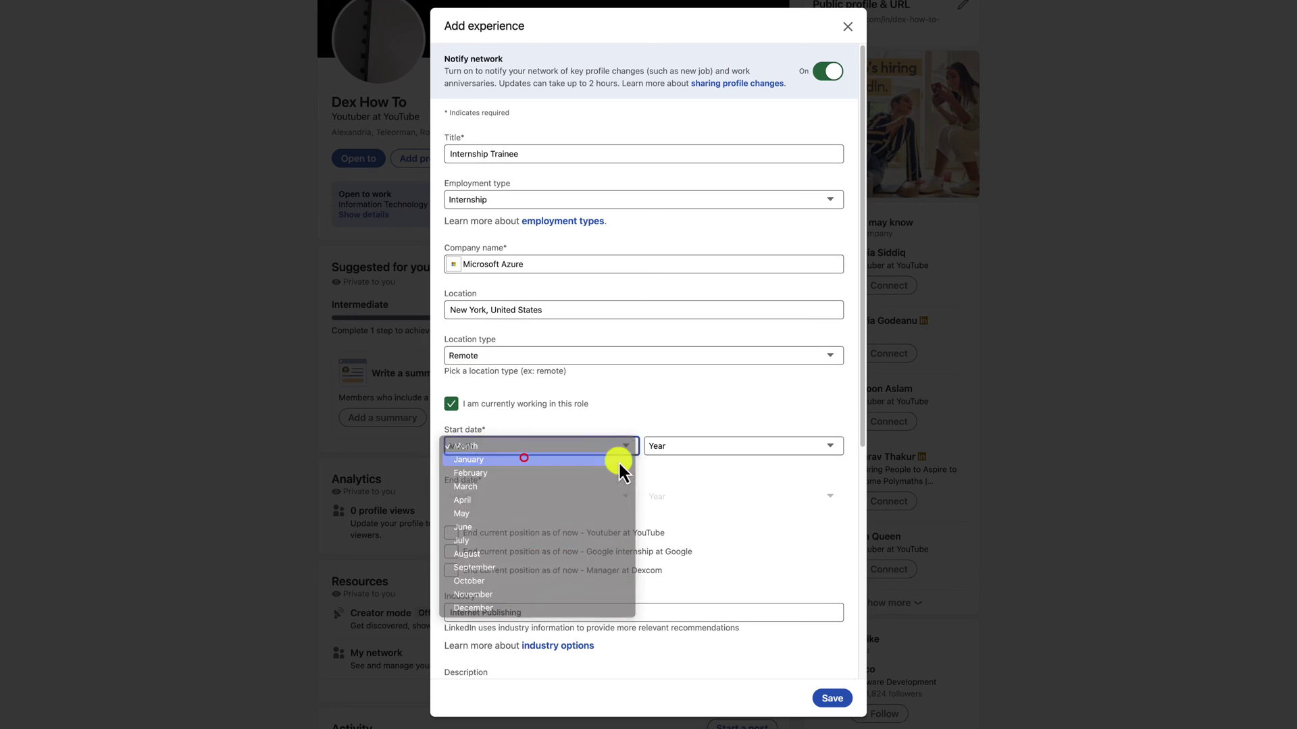
pyautogui.click(711, 448)
pyautogui.click(708, 460)
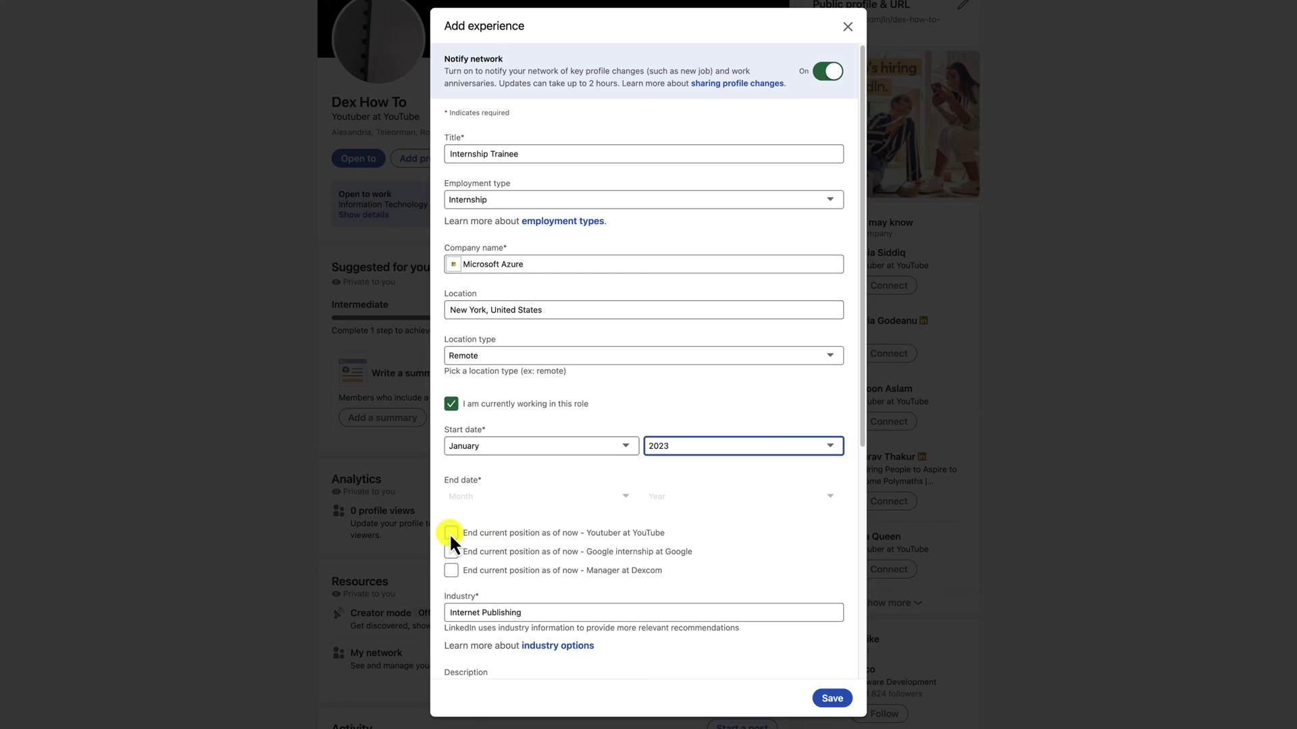
# Replace the Internet Publishing industry with IT System Testing and Evaluation
pyautogui.scroll(-1, 529, 589)
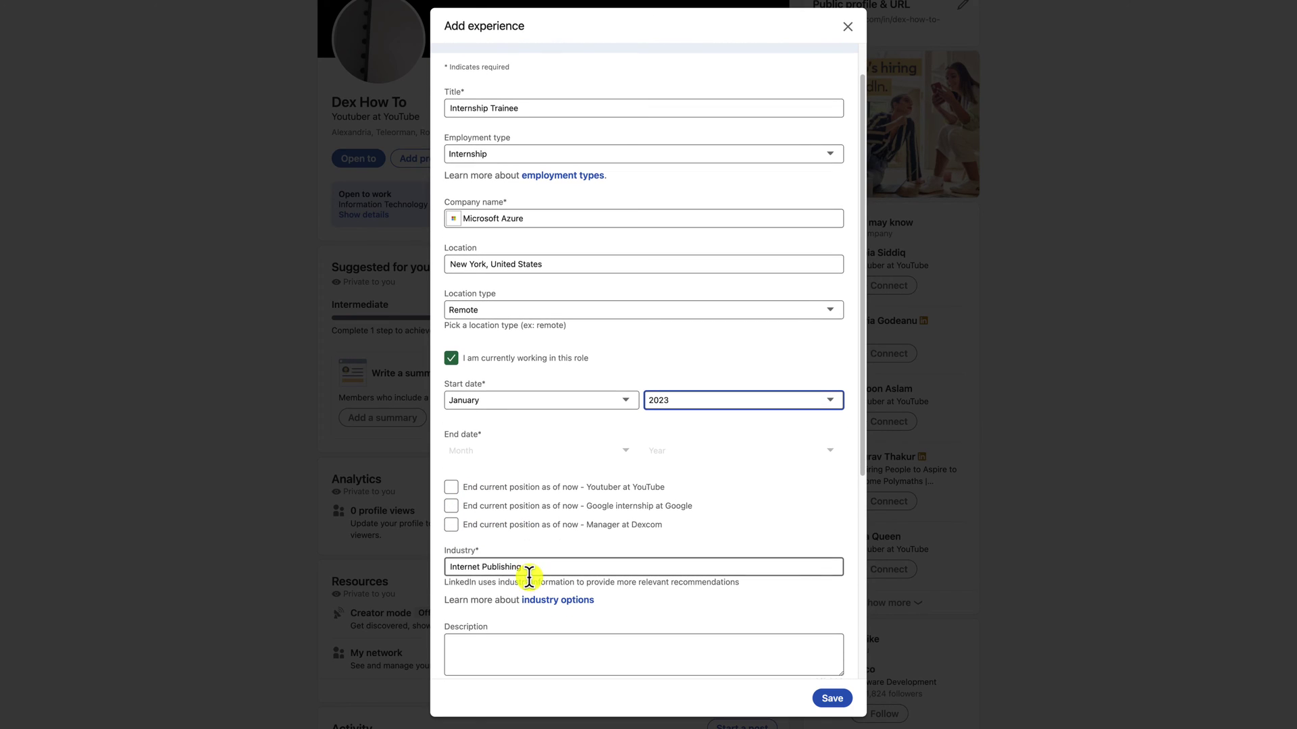
pyautogui.click(533, 566)
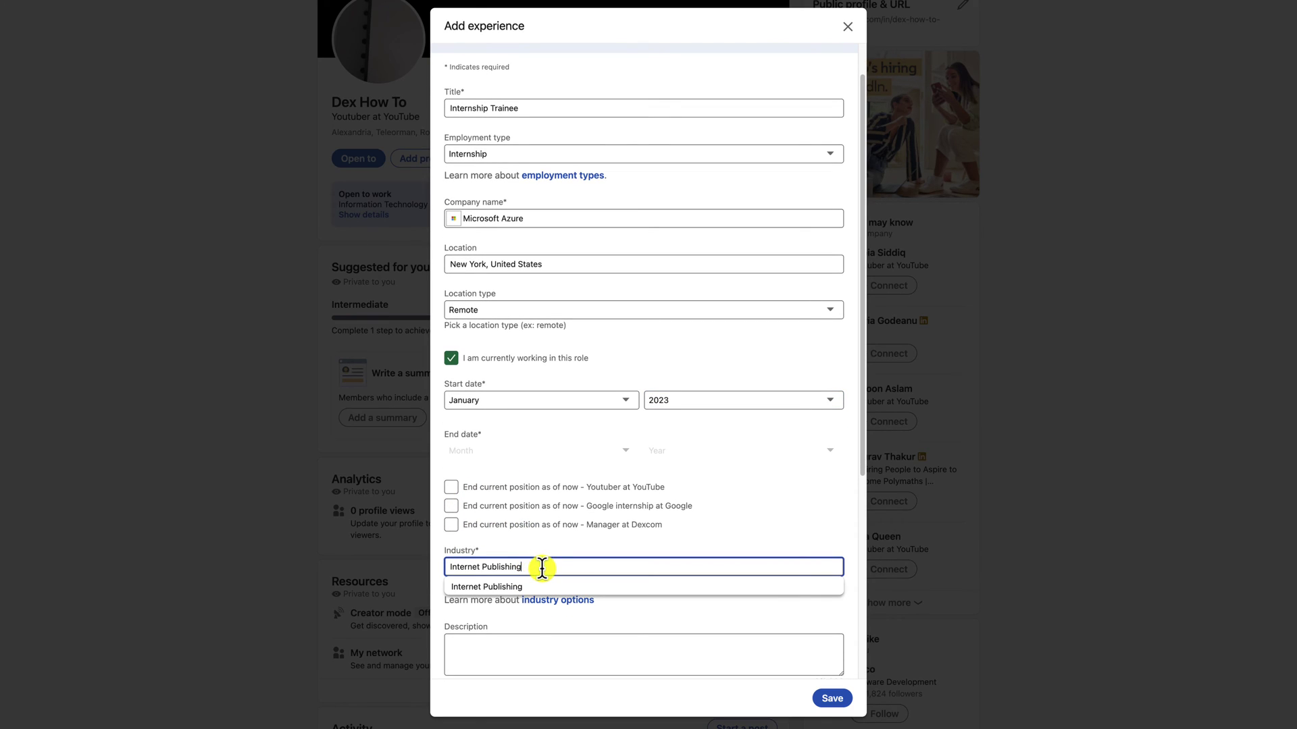
pyautogui.moveTo(536, 566); pyautogui.dragTo(415, 568)
pyautogui.write('core')
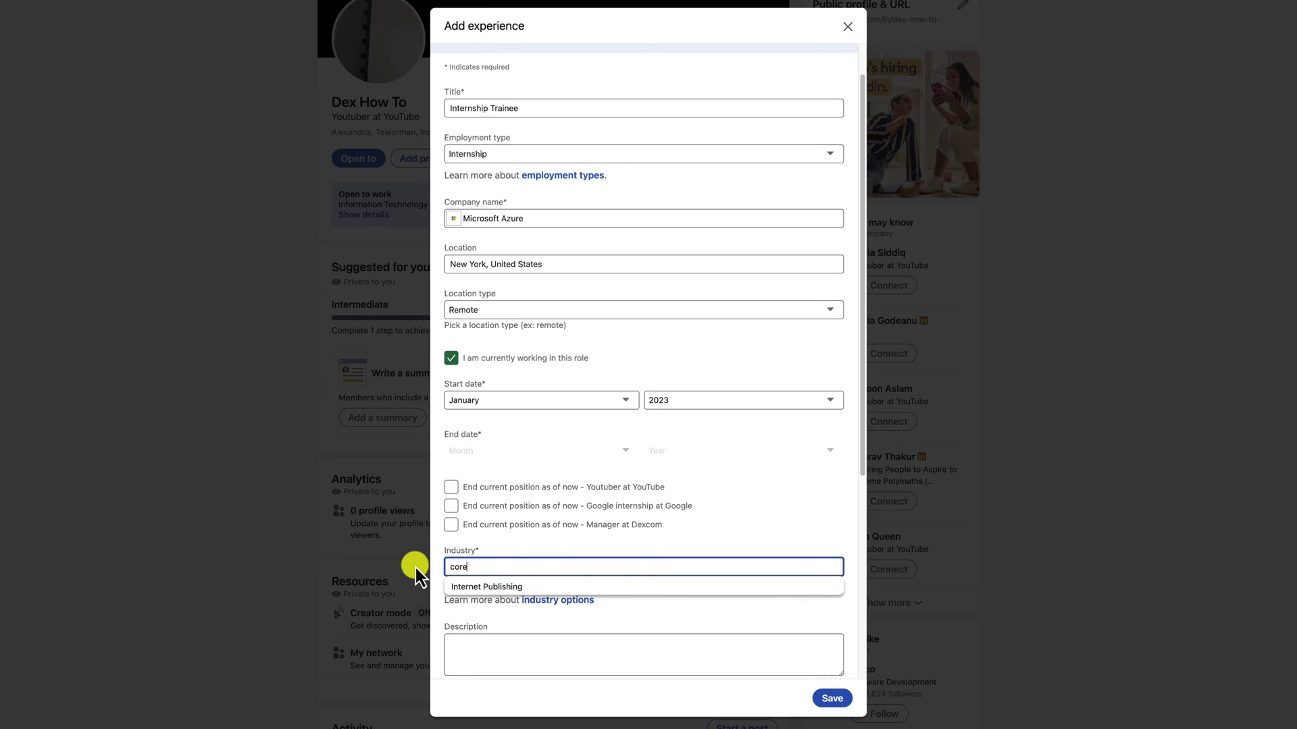
pyautogui.press('BackSpace')
pyautogui.press('BackSpace')
pyautogui.press('BackSpace')
pyautogui.press('BackSpace')
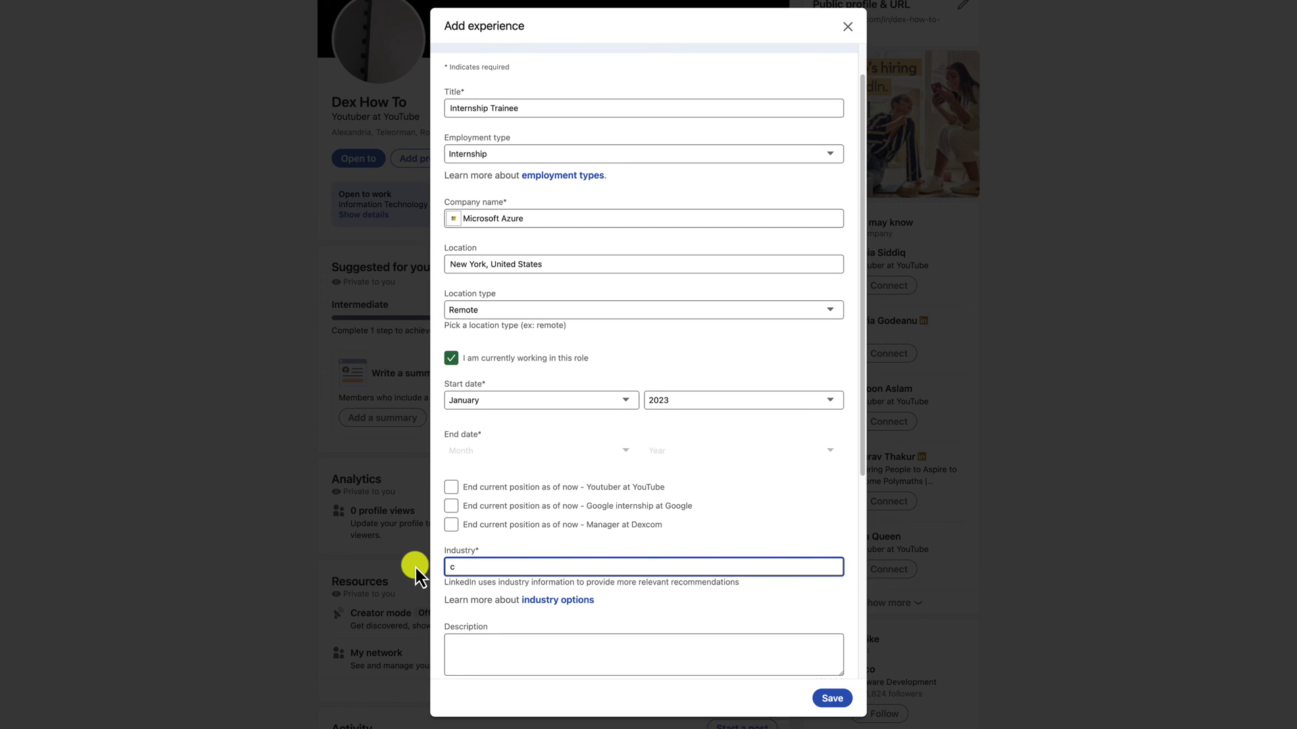
pyautogui.write('ode')
pyautogui.press('BackSpace')
pyautogui.press('BackSpace')
pyautogui.press('BackSpace')
pyautogui.press('BackSpace')
pyautogui.write('cloud')
pyautogui.press('BackSpace')
pyautogui.press('BackSpace')
pyautogui.press('BackSpace')
pyautogui.press('BackSpace')
pyautogui.press('BackSpace')
pyautogui.write('IT System Testing and Evaluation')
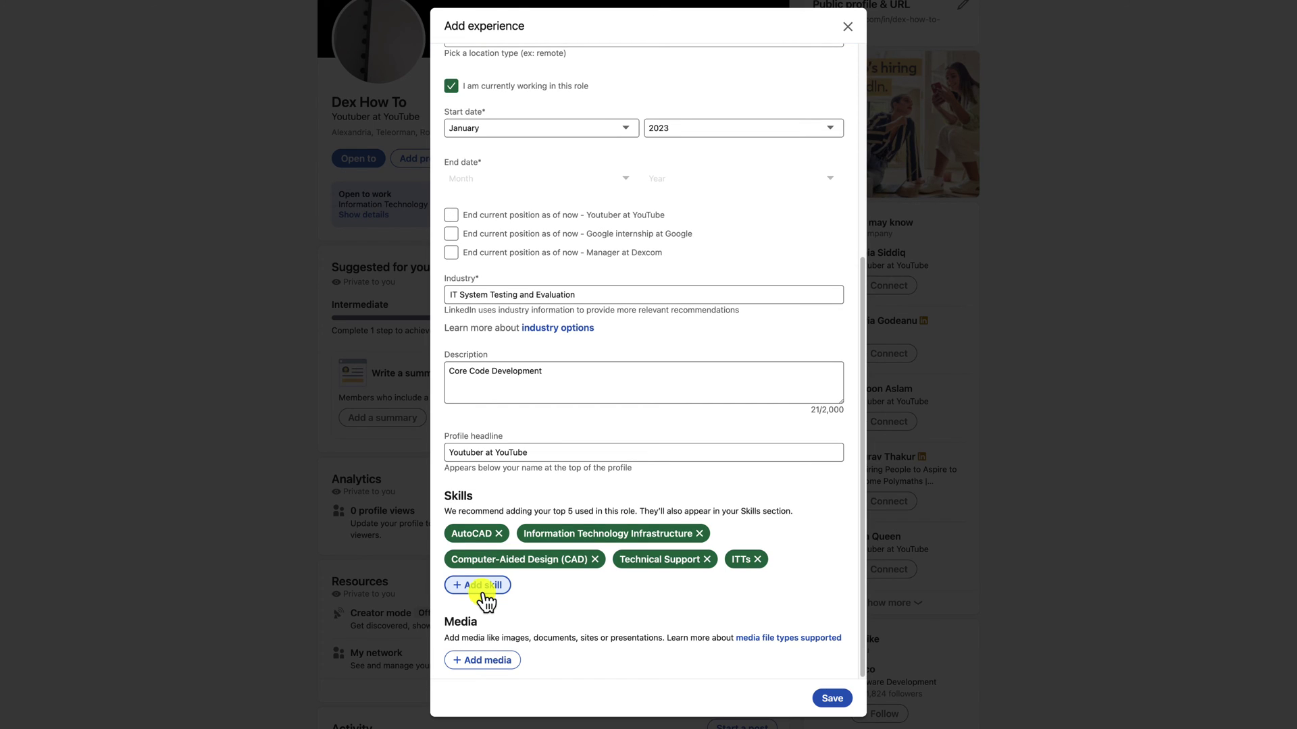
# Save the Internship Trainee position, skip sharing, and close the job-source question
pyautogui.click(832, 706)
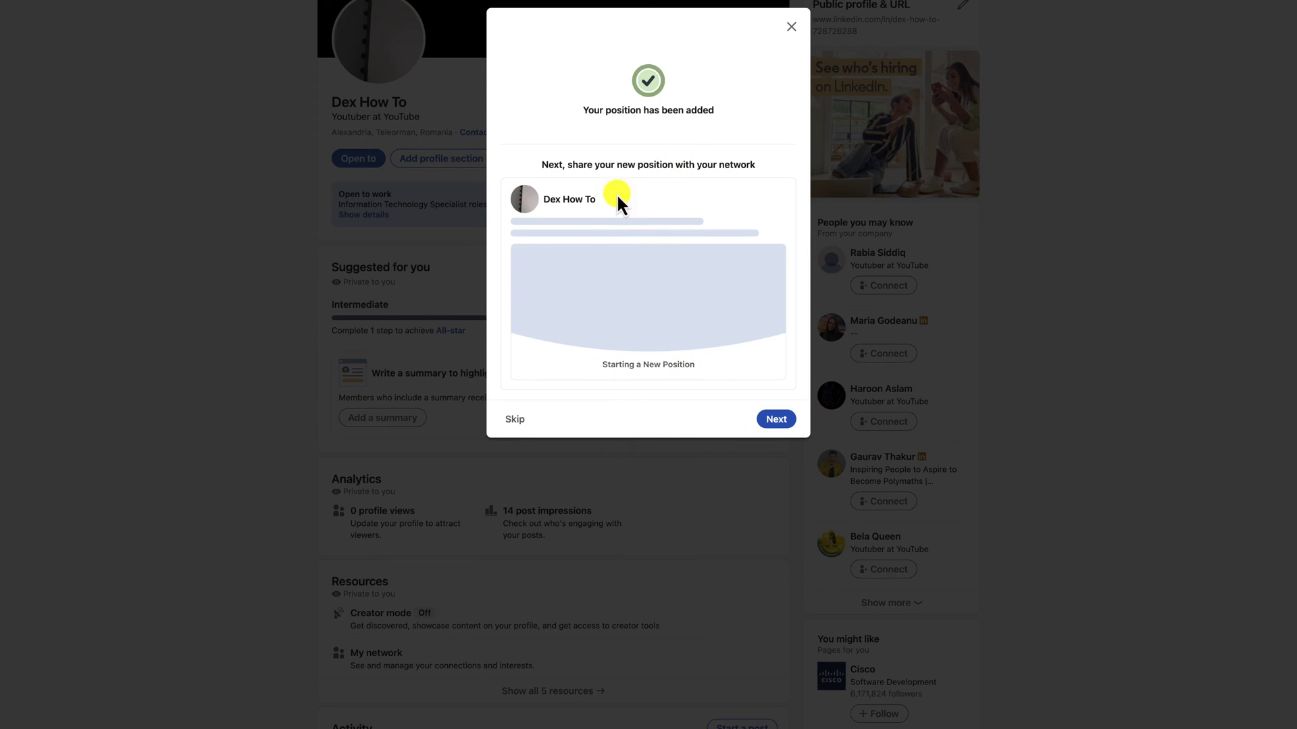
pyautogui.click(520, 422)
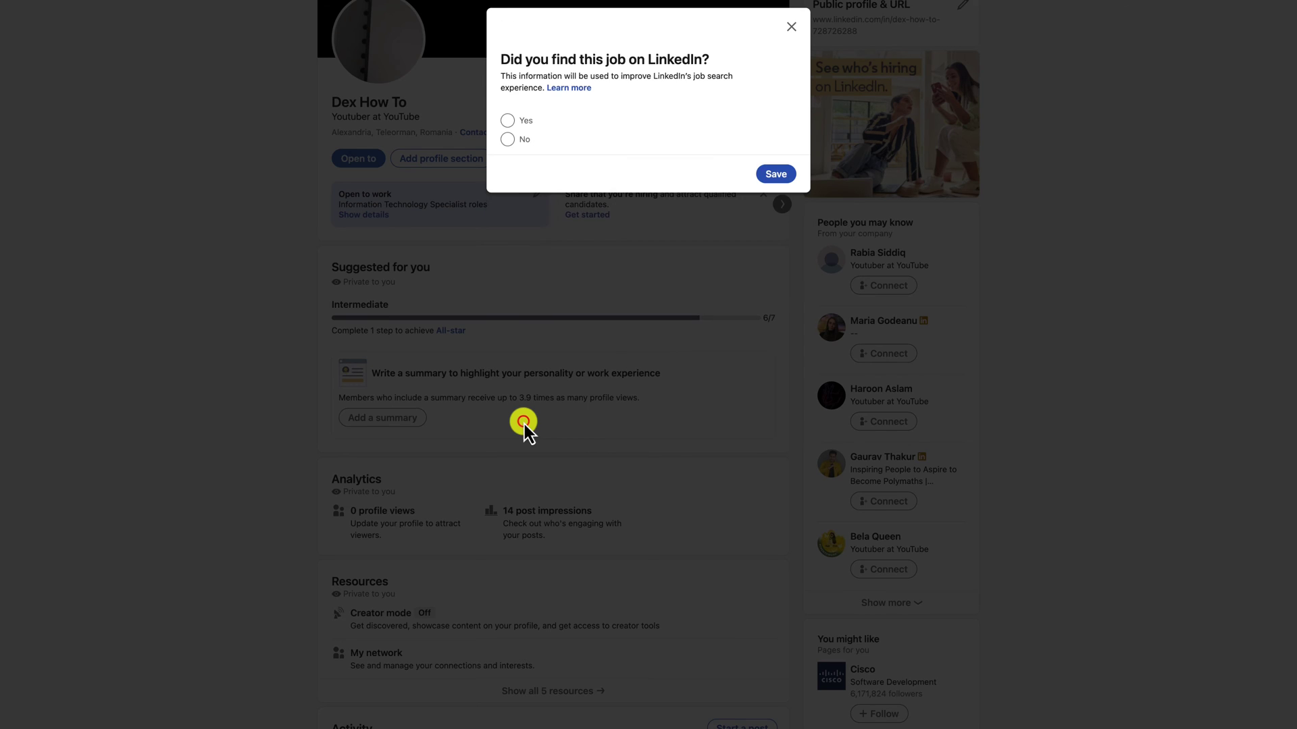
pyautogui.click(788, 26)
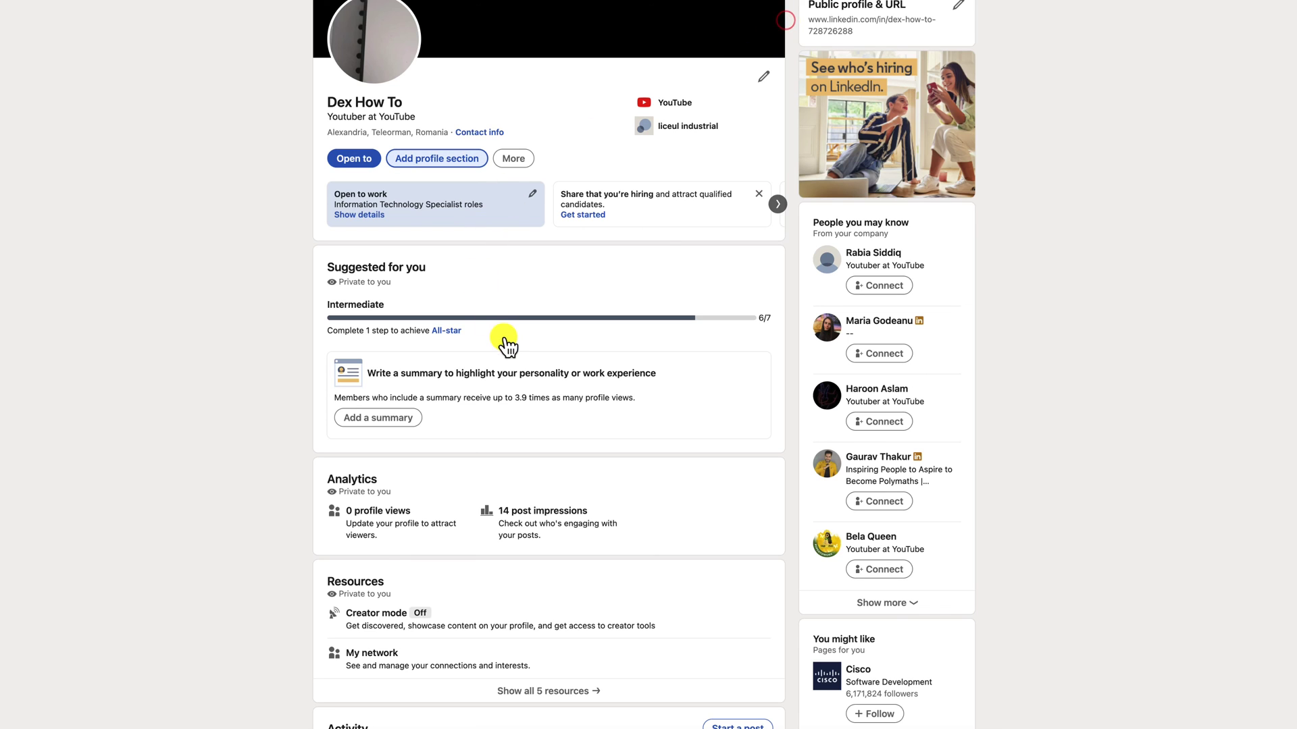
# Scroll to Experience and review the Internship Trainee entry at Microsoft Azure
pyautogui.scroll(-3, 594, 567)
pyautogui.scroll(-7, 781, 589)
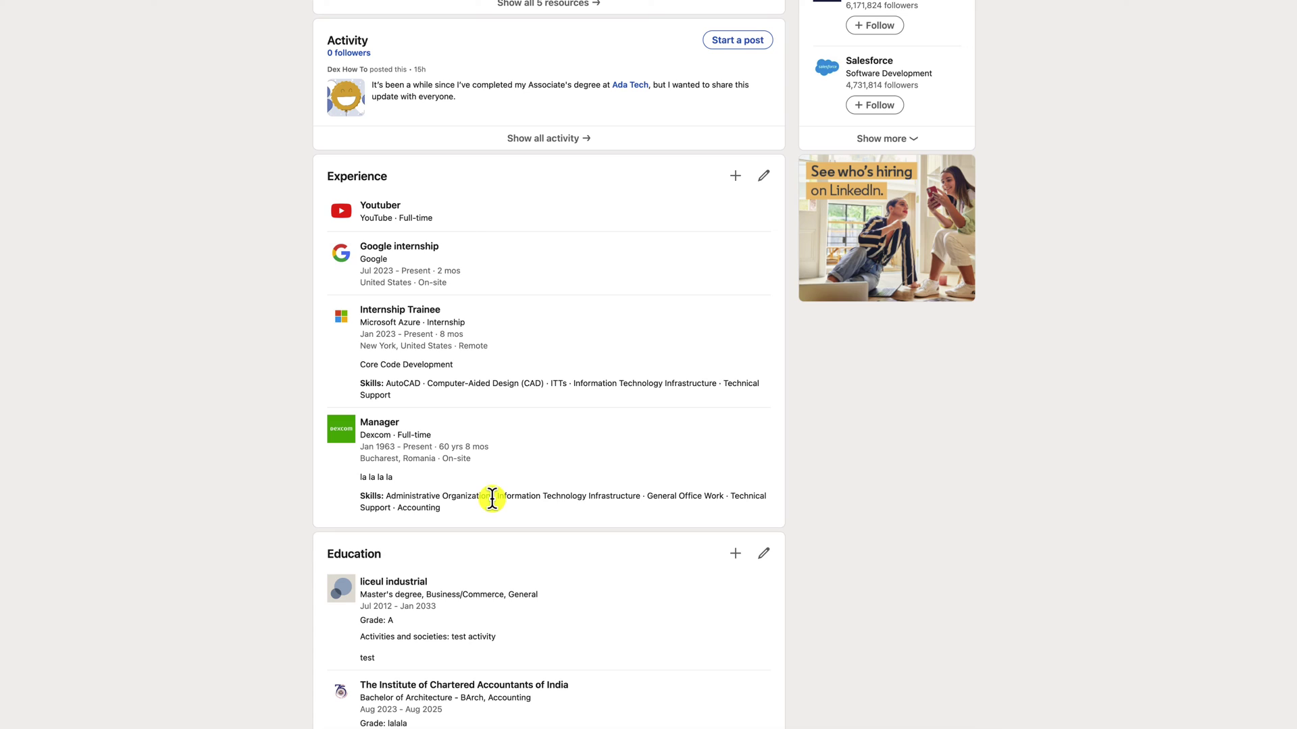
pyautogui.moveTo(425, 447); pyautogui.dragTo(506, 451)
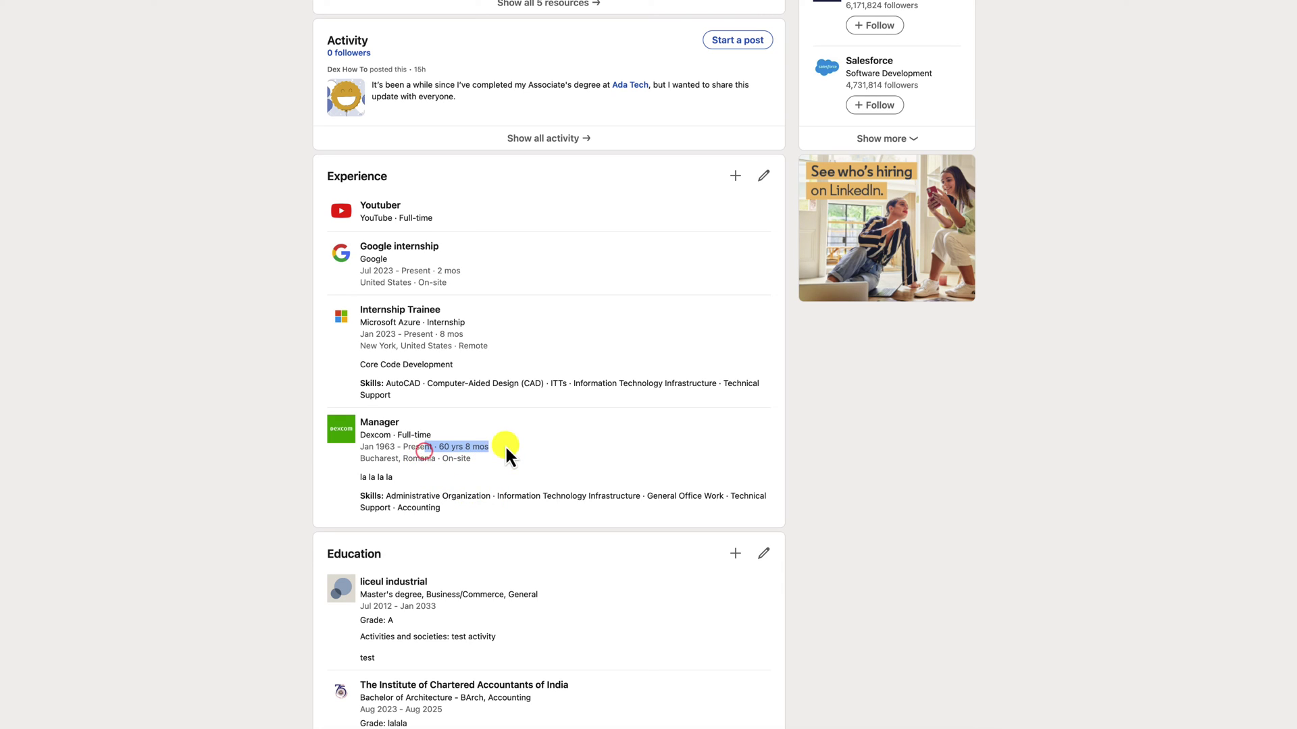
pyautogui.click(568, 463)
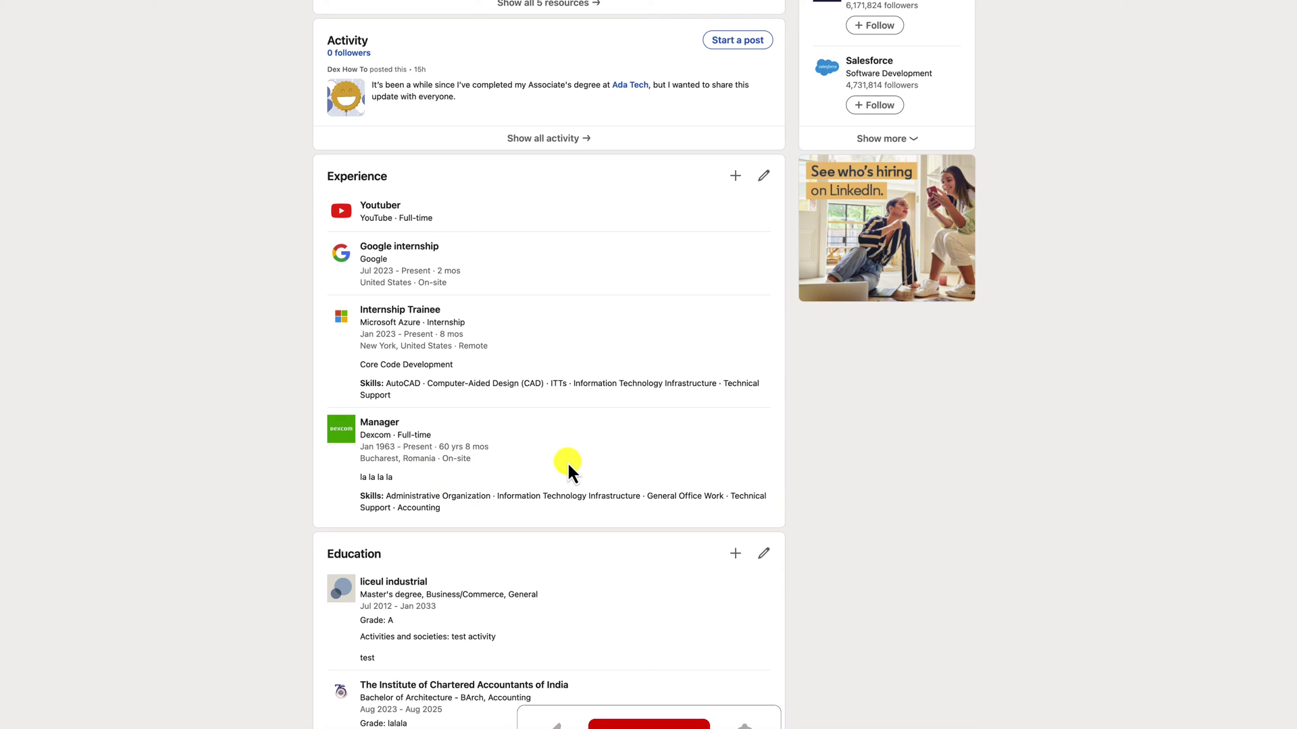